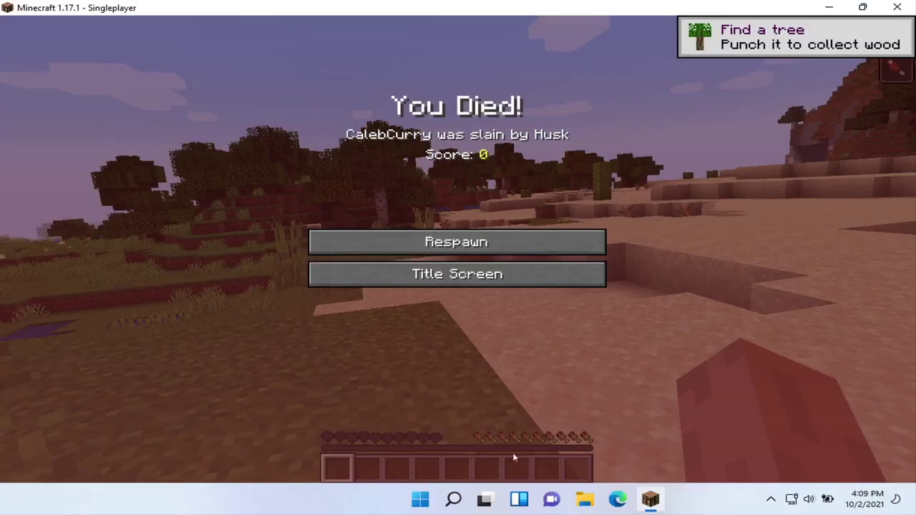
# Switch to Microsoft Edge, go to minecraftmods.com and accept the site's cookie notice
pyautogui.click(627, 503)
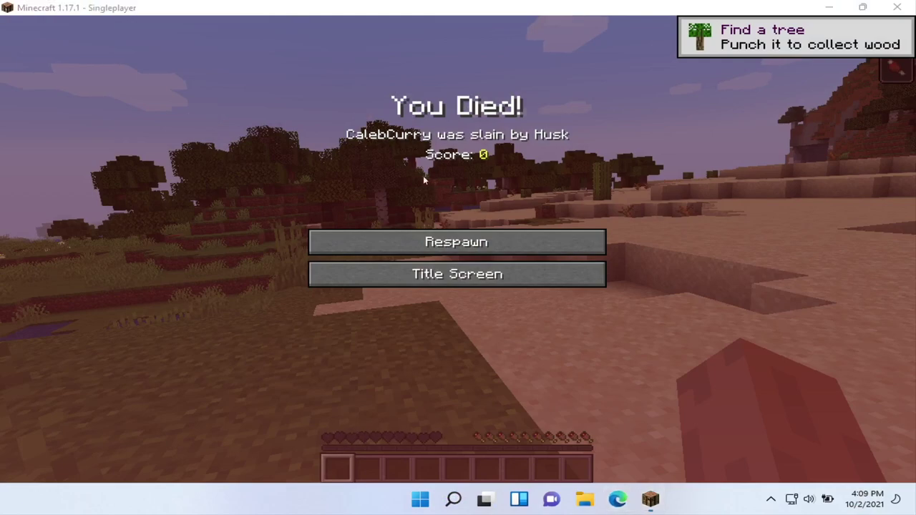
pyautogui.write('minecraf')
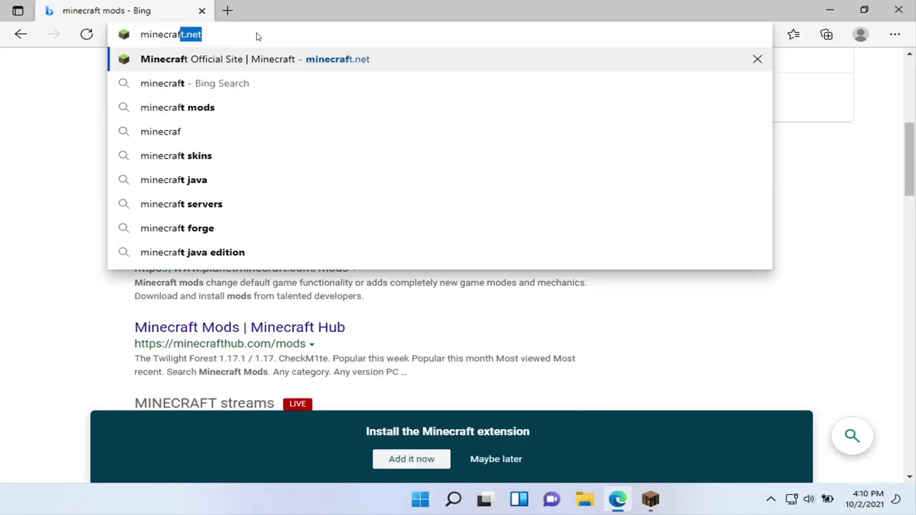
pyautogui.write('tmods.com')
pyautogui.press('Return')
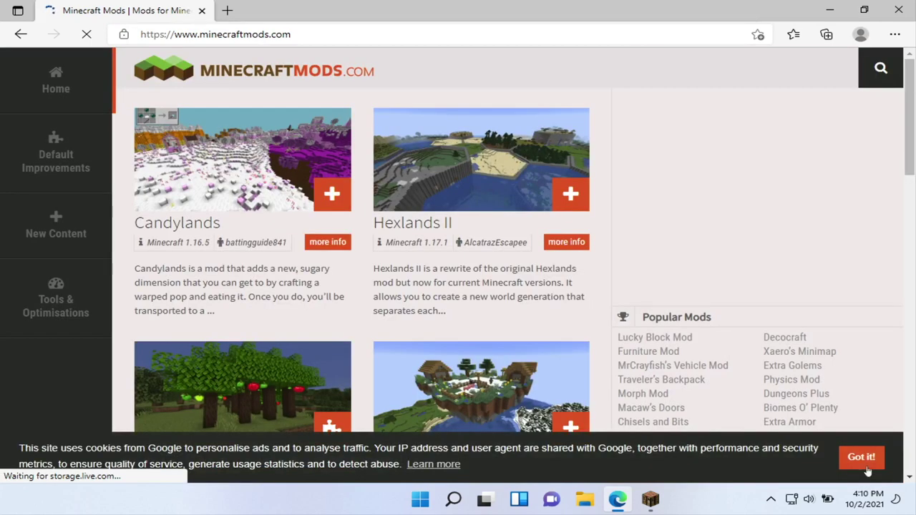
pyautogui.click(867, 469)
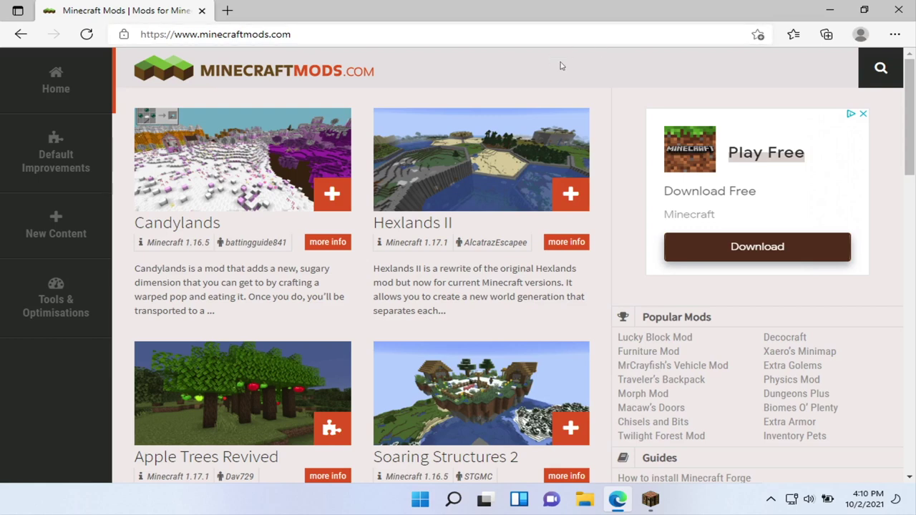
# Open the Physics Mod page from the site's popular mods
pyautogui.scroll(-2, 348, 237)
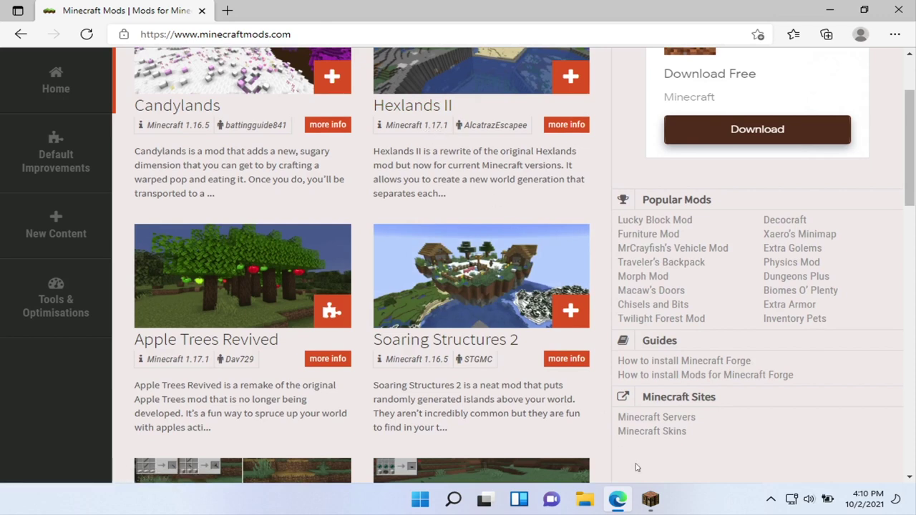
pyautogui.moveTo(649, 499)
pyautogui.moveTo(651, 434)
pyautogui.click(791, 263)
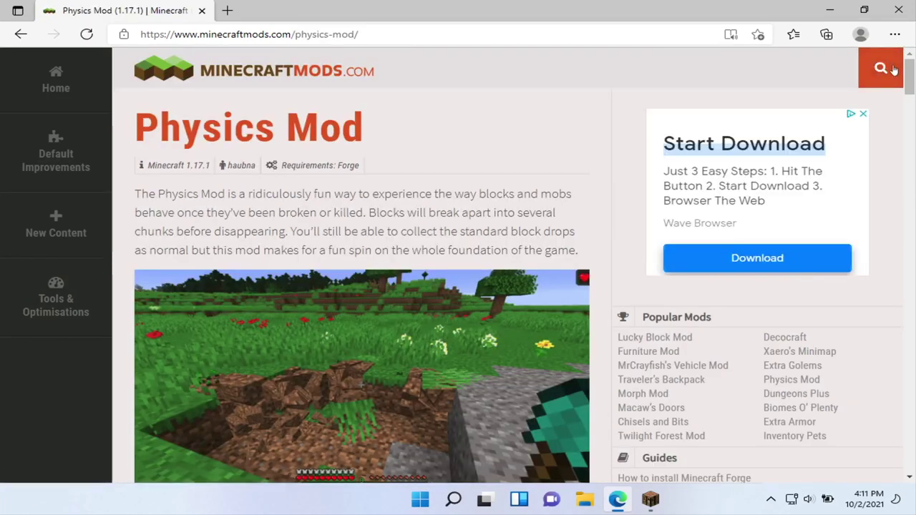
# Look through the Physics Mod's description and screenshots as far as its download links, and dismiss the ad below them
pyautogui.scroll(-1, 618, 229)
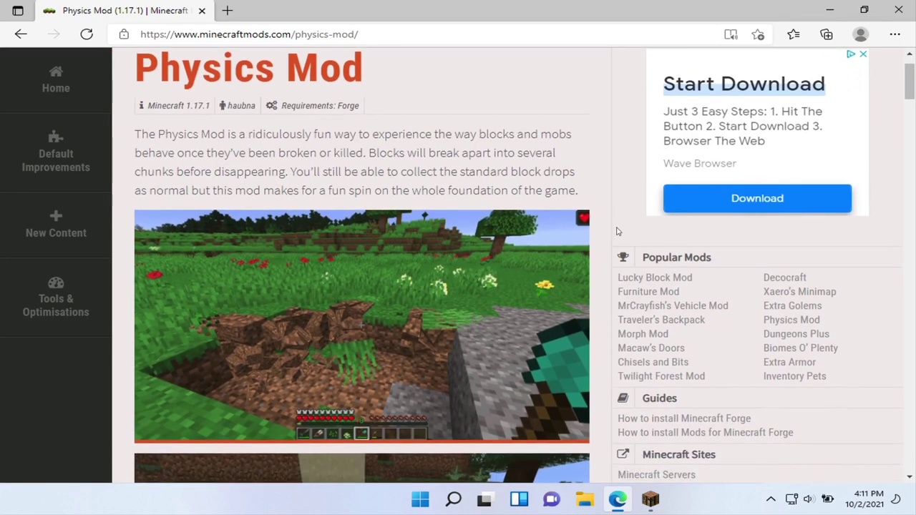
pyautogui.scroll(-3, 618, 231)
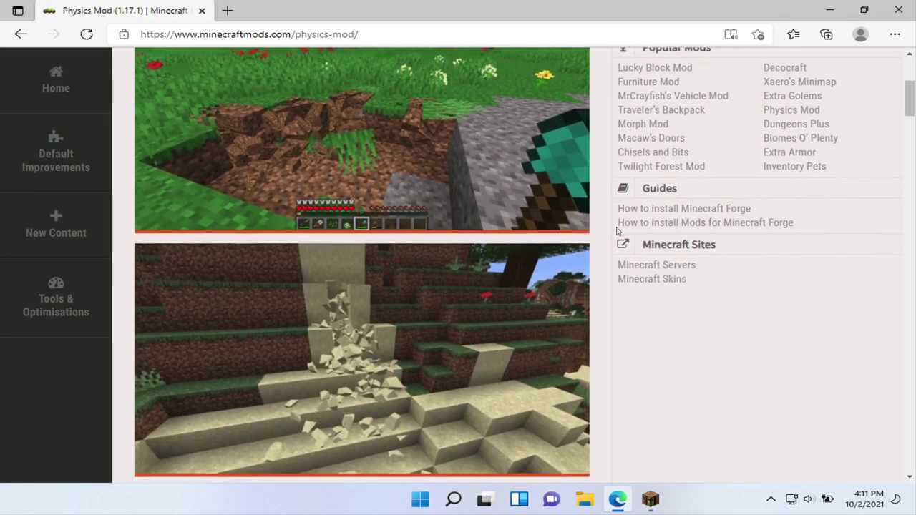
pyautogui.scroll(-1, 620, 231)
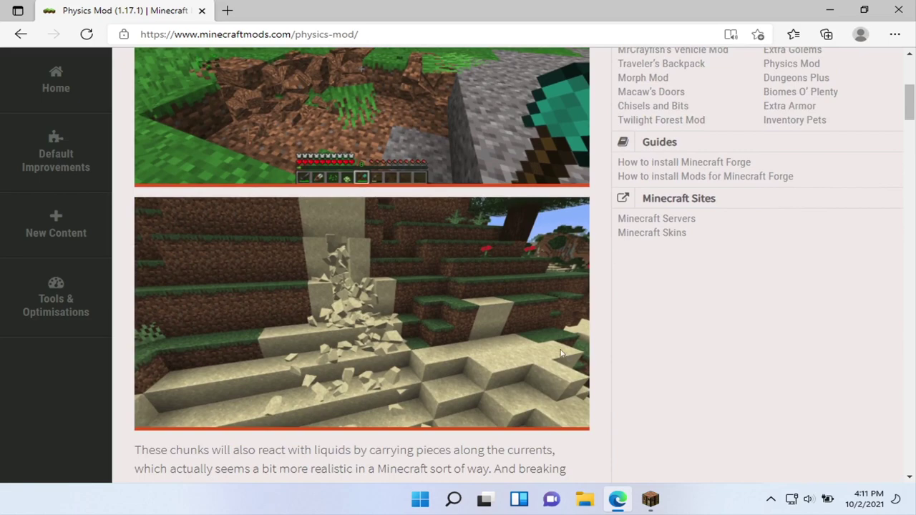
pyautogui.scroll(-6, 612, 351)
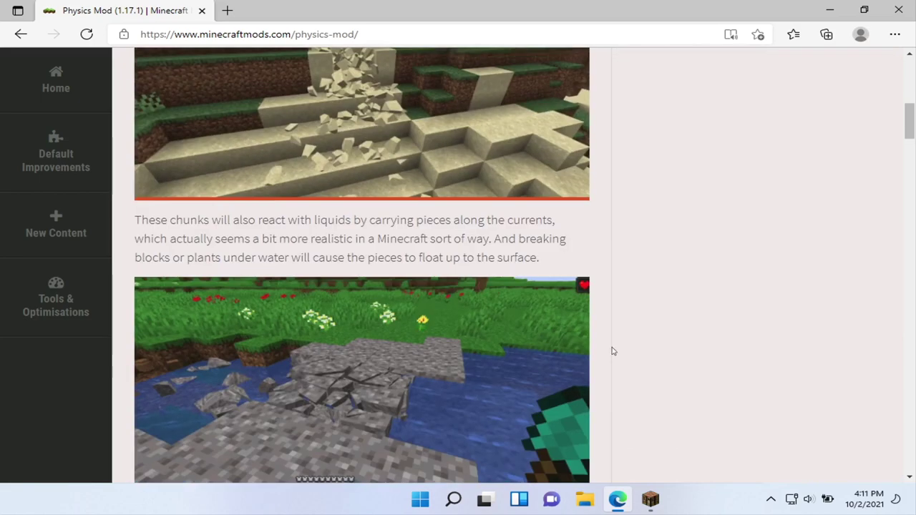
pyautogui.scroll(-11, 612, 351)
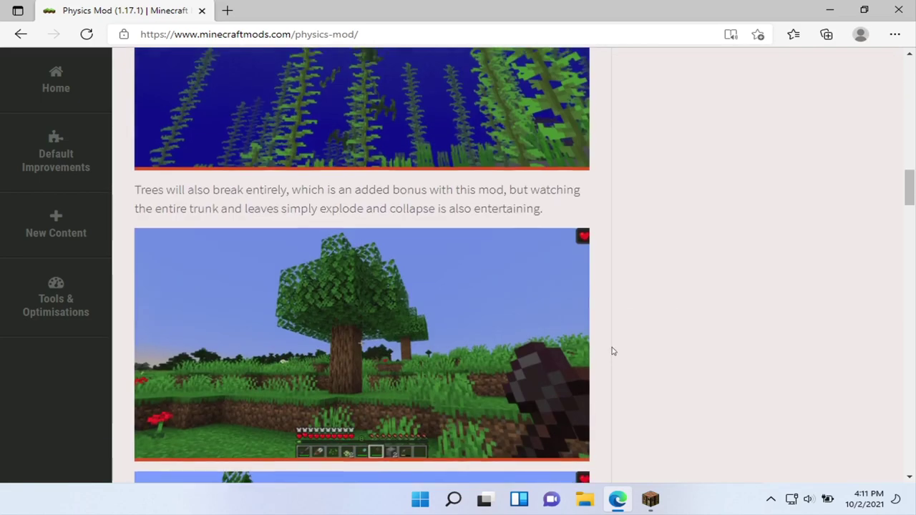
pyautogui.scroll(-15, 612, 351)
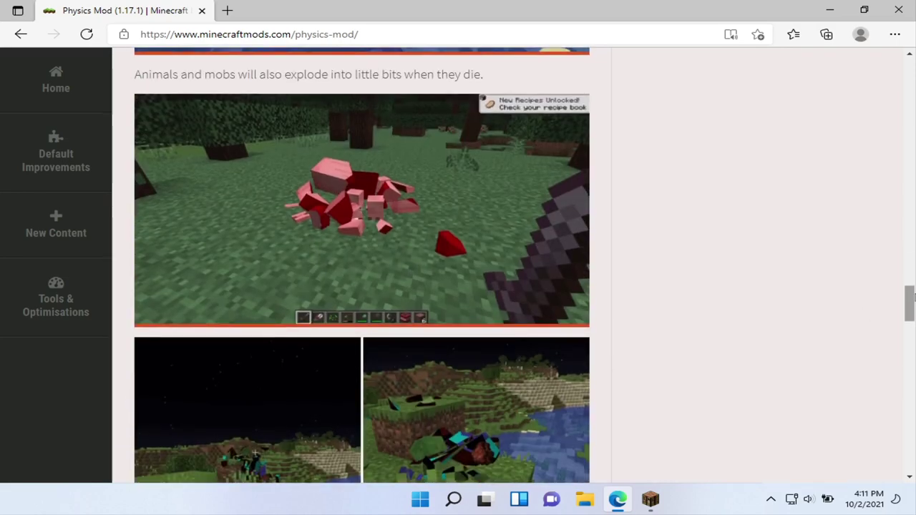
pyautogui.moveTo(911, 297); pyautogui.dragTo(909, 358)
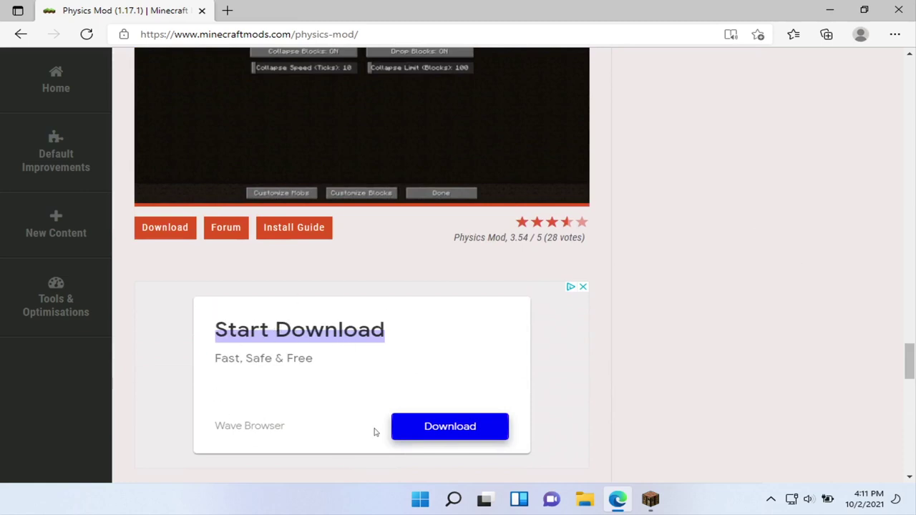
pyautogui.click(583, 287)
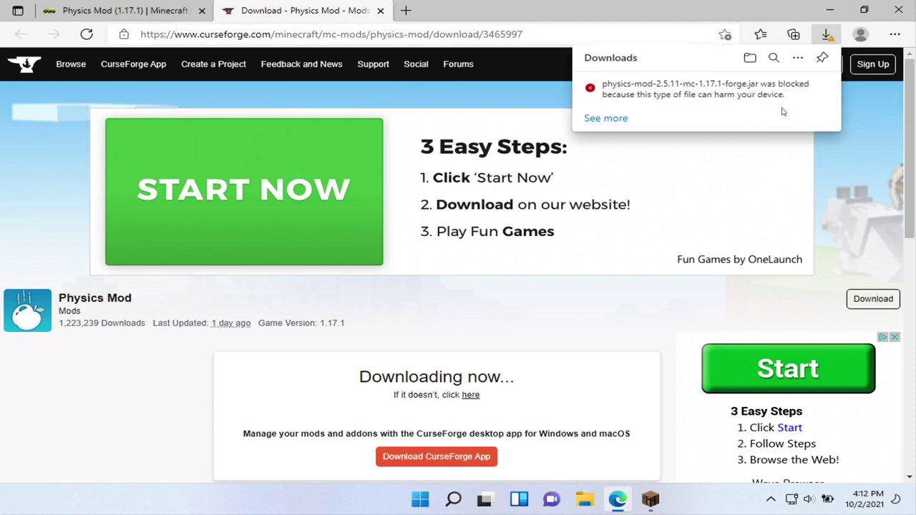
# Keep the blocked download physics-mod-2.5.11-mc-1.17.1-forge.jar and show it in its folder
pyautogui.click(813, 91)
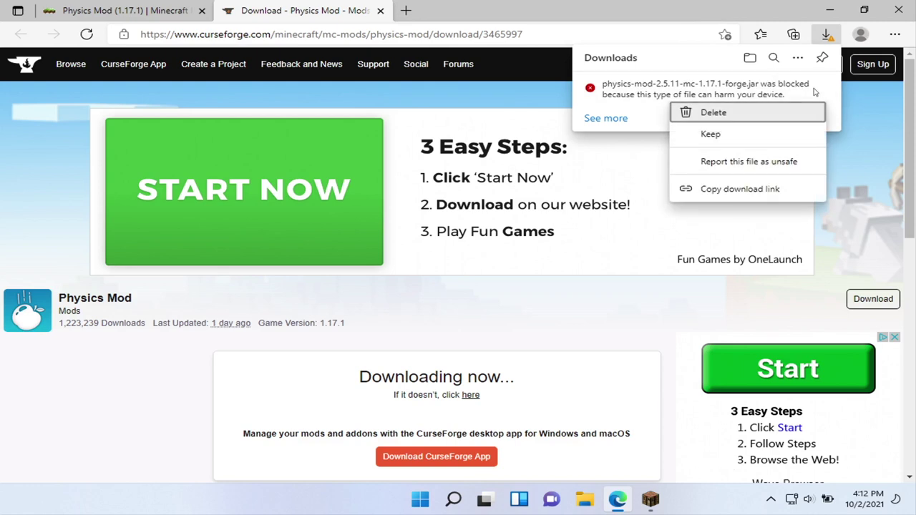
pyautogui.press('Down')
pyautogui.press('Return')
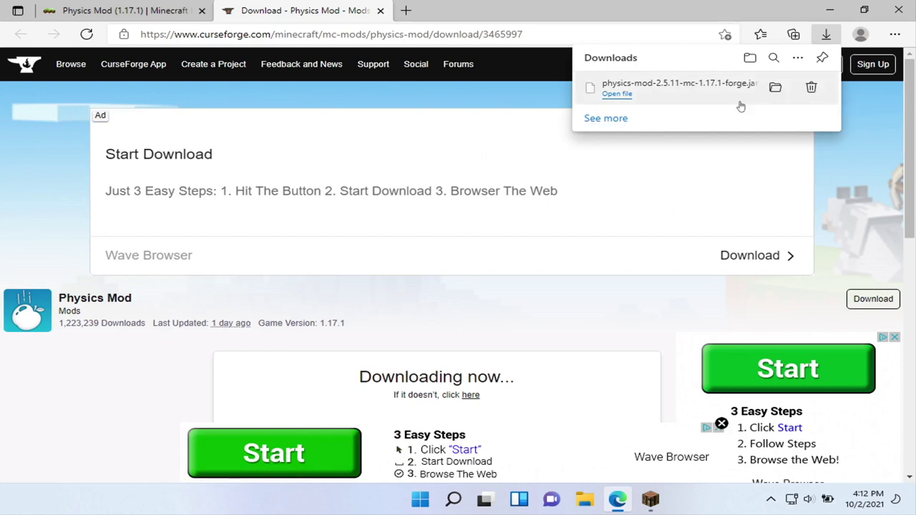
pyautogui.click(776, 88)
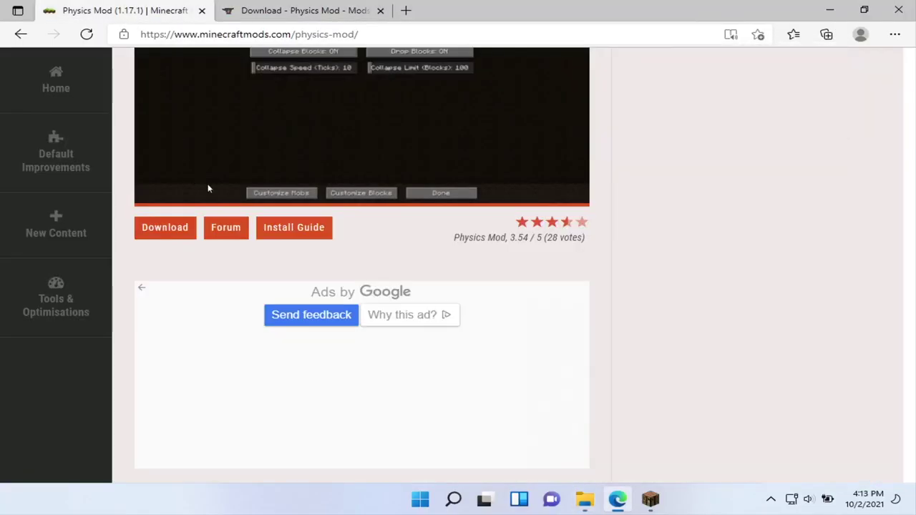
# Open the Physics Mod's install guide and follow its link about installing Minecraft Forge
pyautogui.click(303, 236)
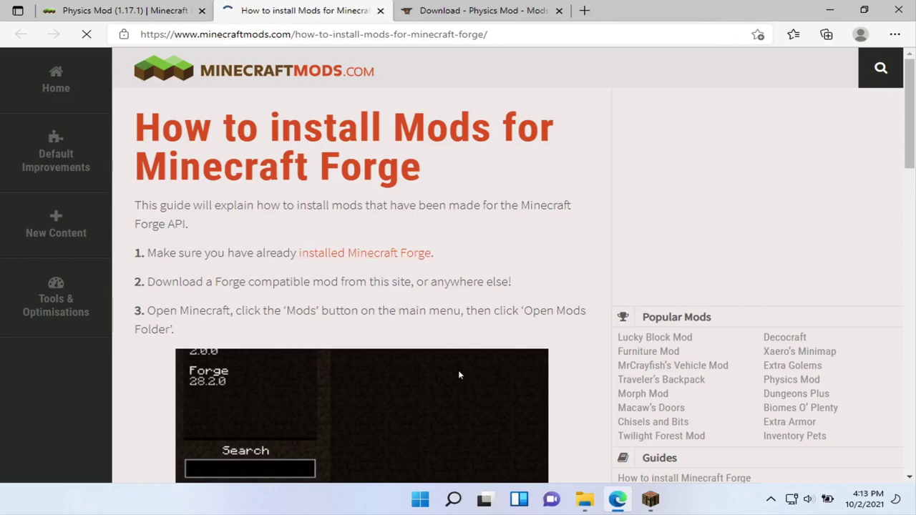
pyautogui.scroll(-5, 451, 395)
pyautogui.scroll(2, 445, 396)
pyautogui.scroll(1, 357, 118)
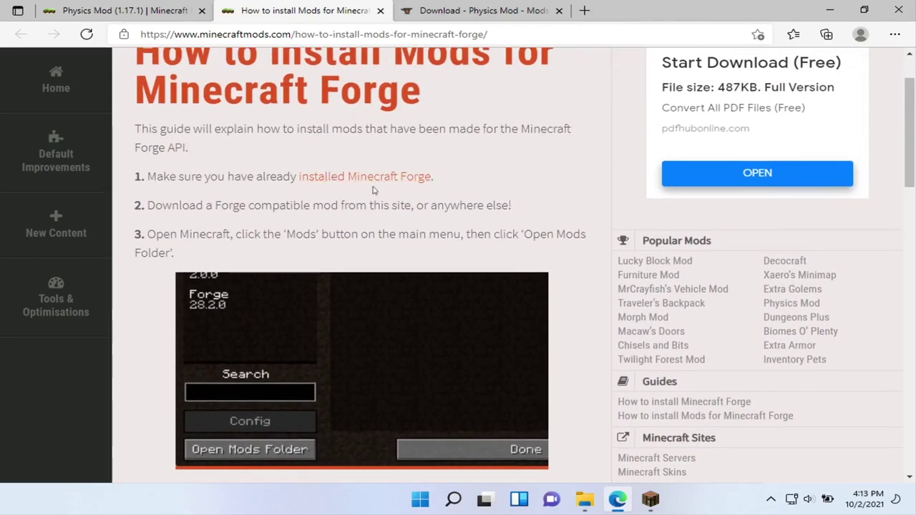
pyautogui.click(400, 179)
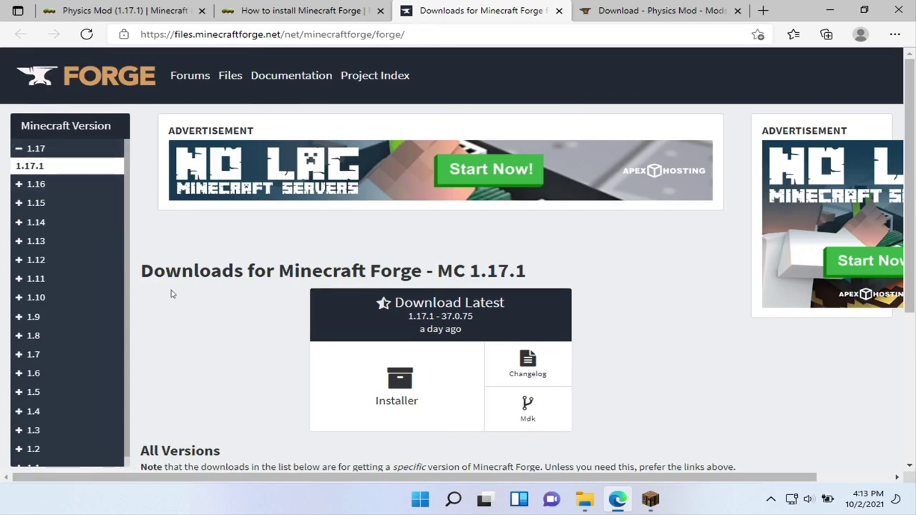
# Download the latest Forge installer for Minecraft 1.17.1, version 37.0.75, past the ad page and keep the blocked file
pyautogui.scroll(-2, 283, 353)
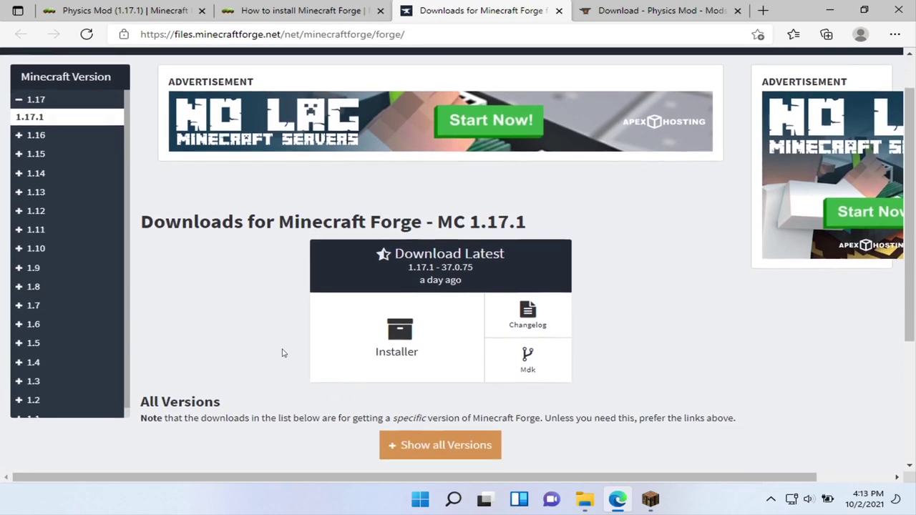
pyautogui.click(410, 256)
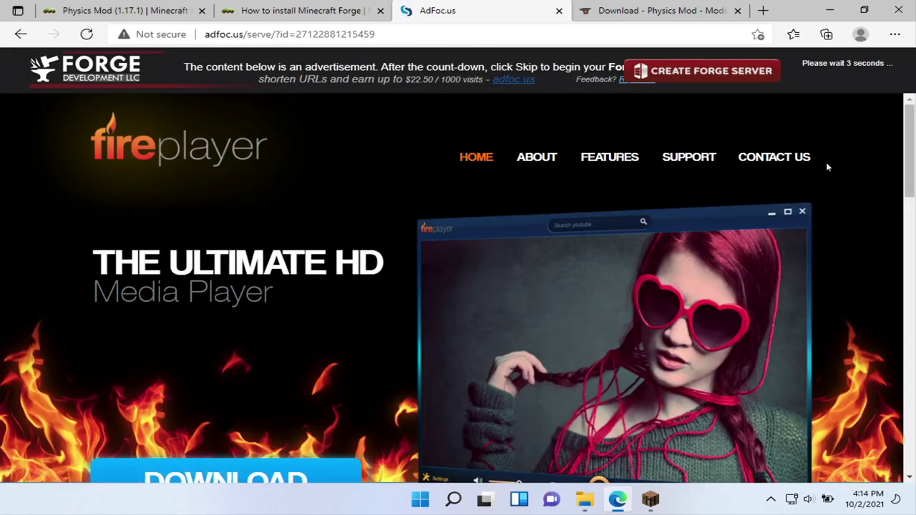
pyautogui.click(839, 71)
pyautogui.click(812, 87)
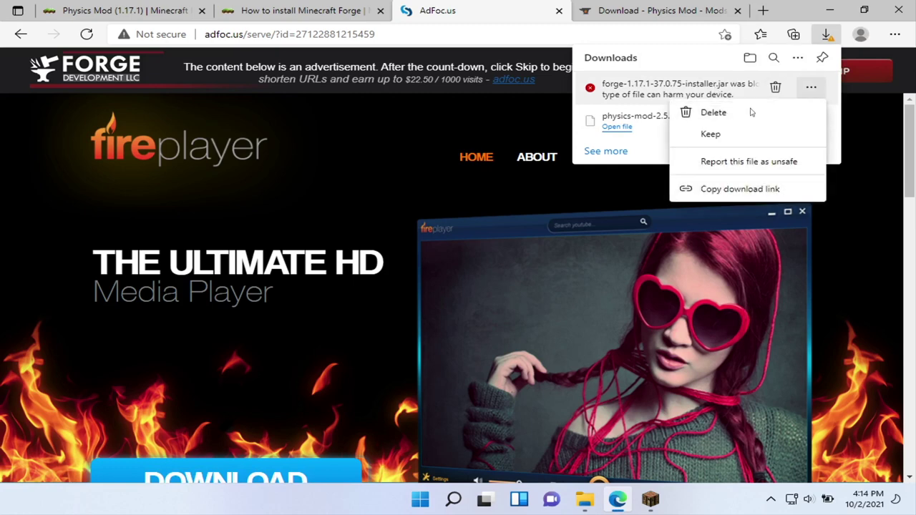
pyautogui.click(711, 135)
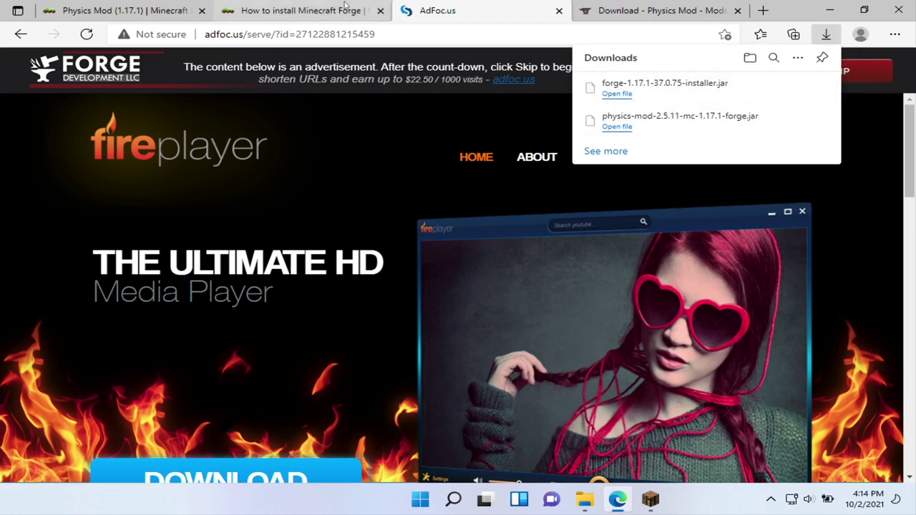
# Read on in the Forge installation guide, and open forge-1.17.1-37.0.75-installer.jar from the Downloads folder
pyautogui.click(318, 14)
pyautogui.scroll(-4, 505, 235)
pyautogui.scroll(-4, 505, 234)
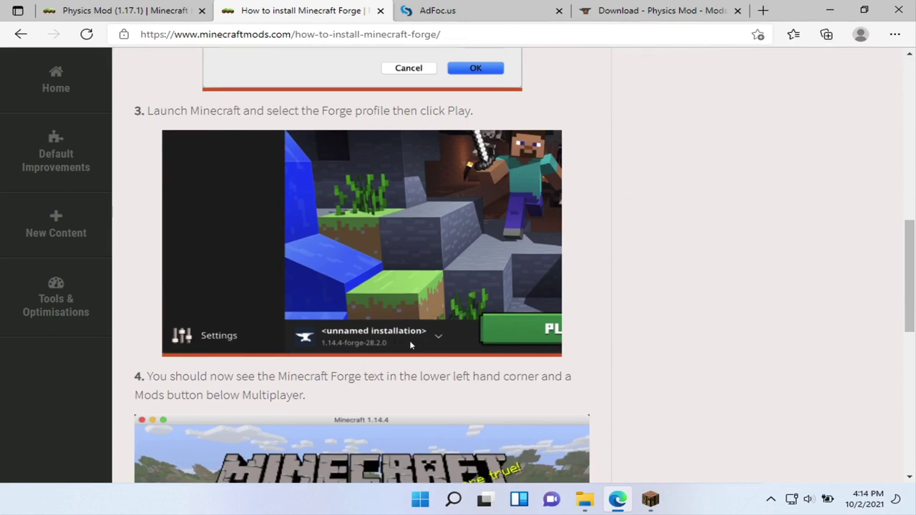
pyautogui.click(584, 502)
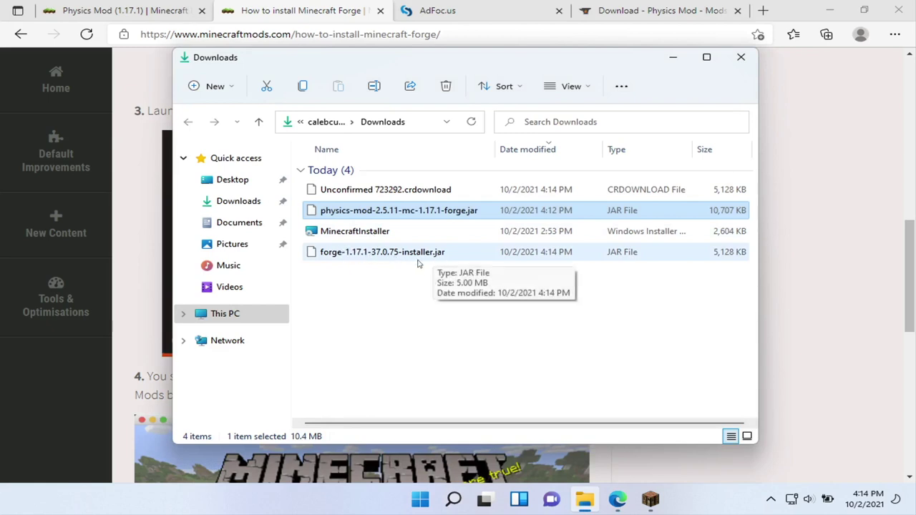
pyautogui.click(441, 258)
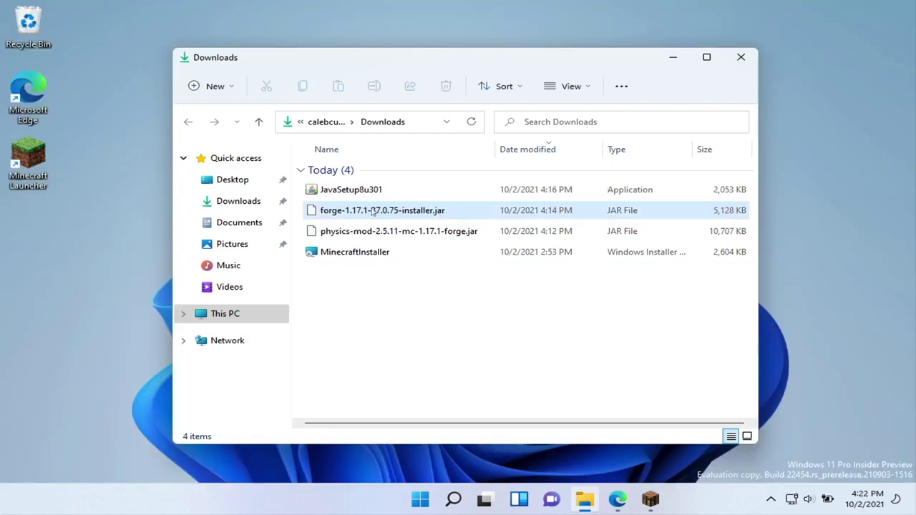
pyautogui.doubleClick(373, 210)
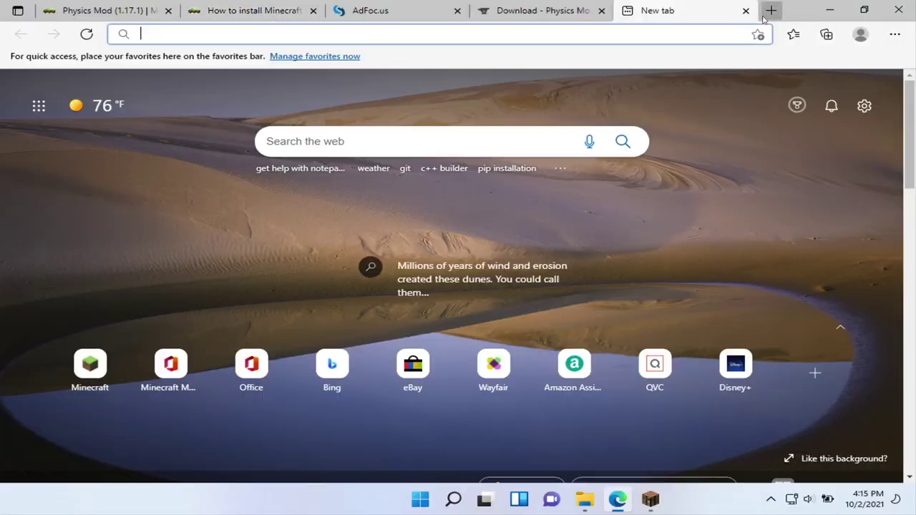
# Search the web for java and download the free Java installer from java.com, agreeing to its license
pyautogui.write('java')
pyautogui.press('Return')
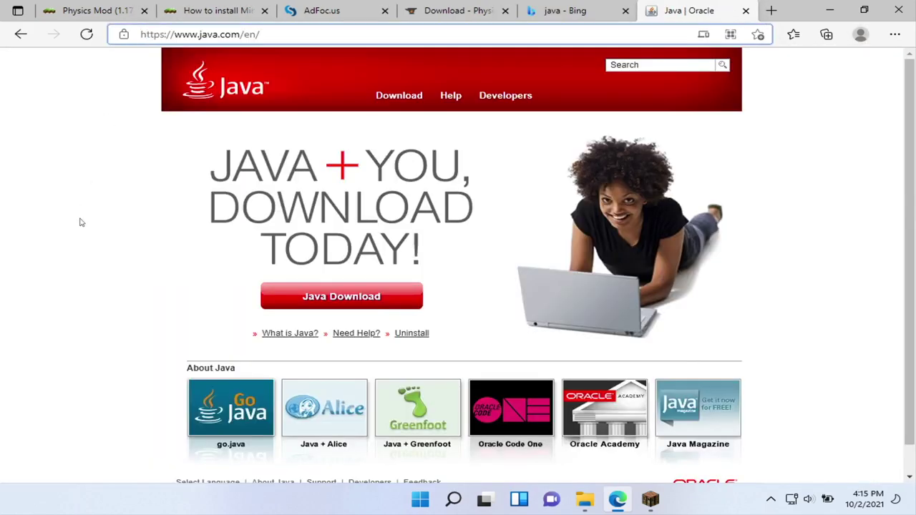
pyautogui.click(270, 301)
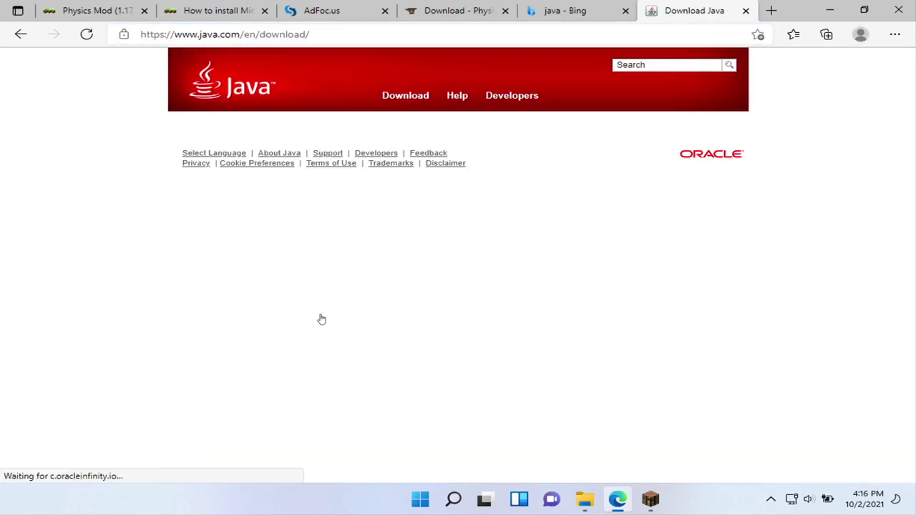
pyautogui.scroll(-2, 322, 319)
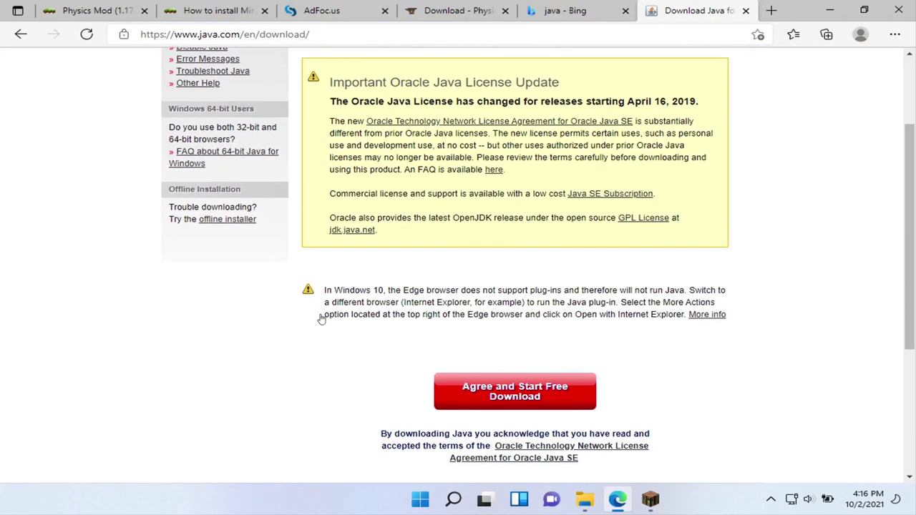
pyautogui.click(531, 392)
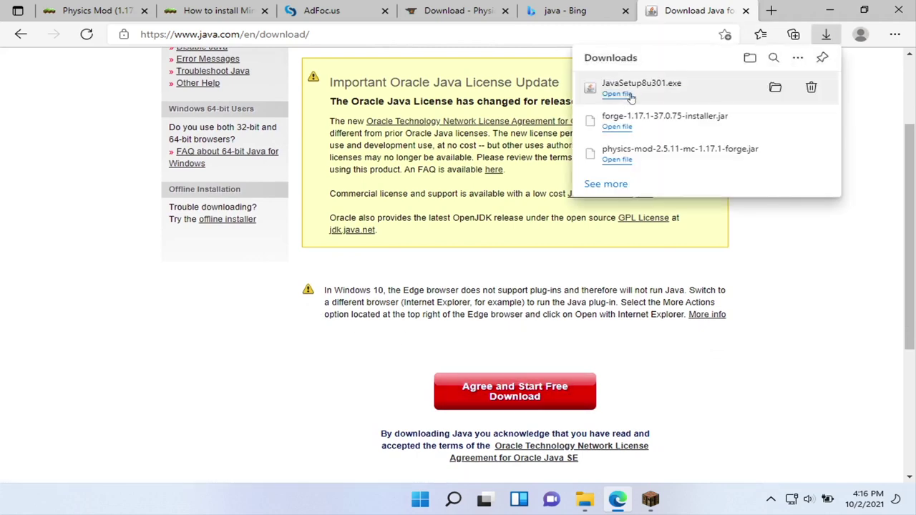
# Run JavaSetup8u301.exe, minimize the other open windows and install Java in the default folder
pyautogui.click(630, 95)
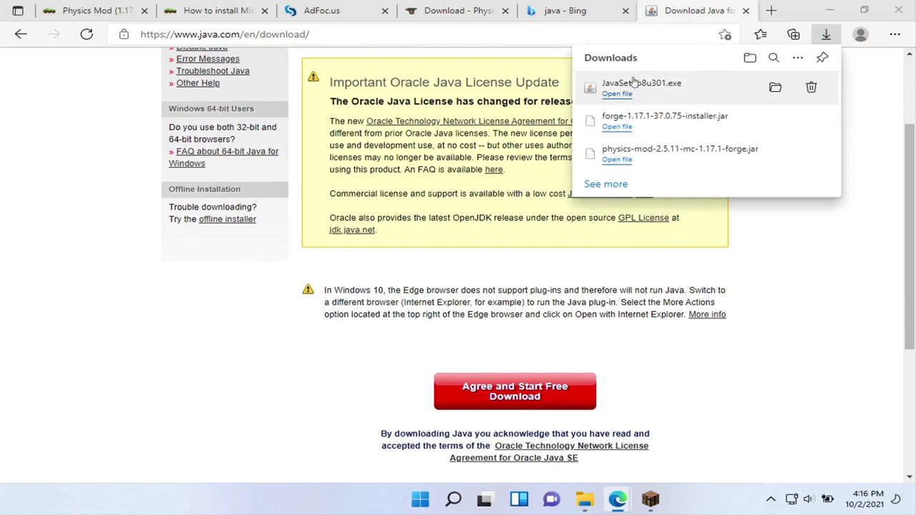
pyautogui.click(830, 10)
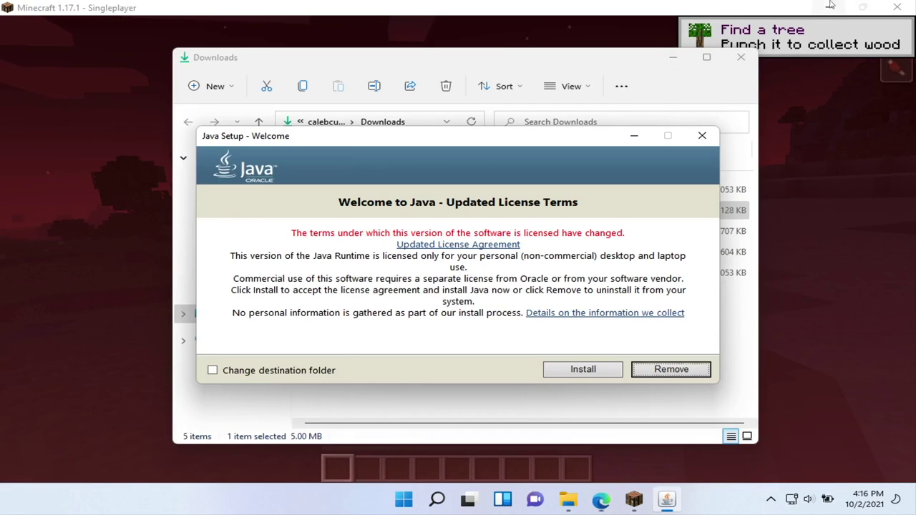
pyautogui.click(825, 9)
pyautogui.click(672, 58)
pyautogui.click(591, 370)
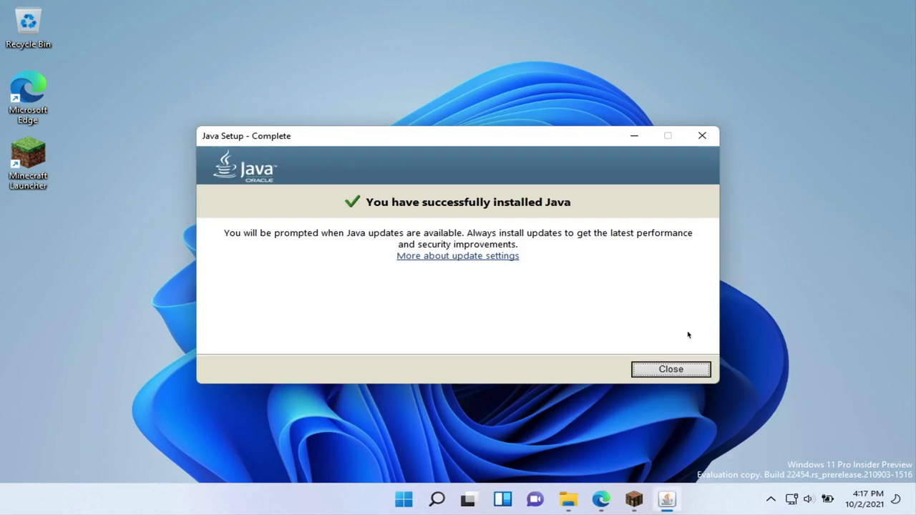
# Finish the Java setup, run forge-1.17.1-37.0.75-installer.jar to install the Forge client in the default .minecraft folder, and close Downloads
pyautogui.click(684, 378)
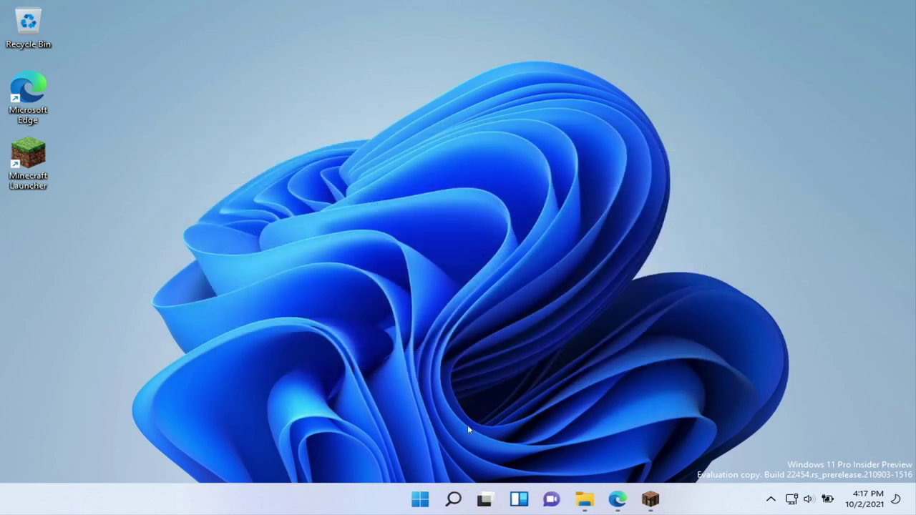
pyautogui.click(585, 498)
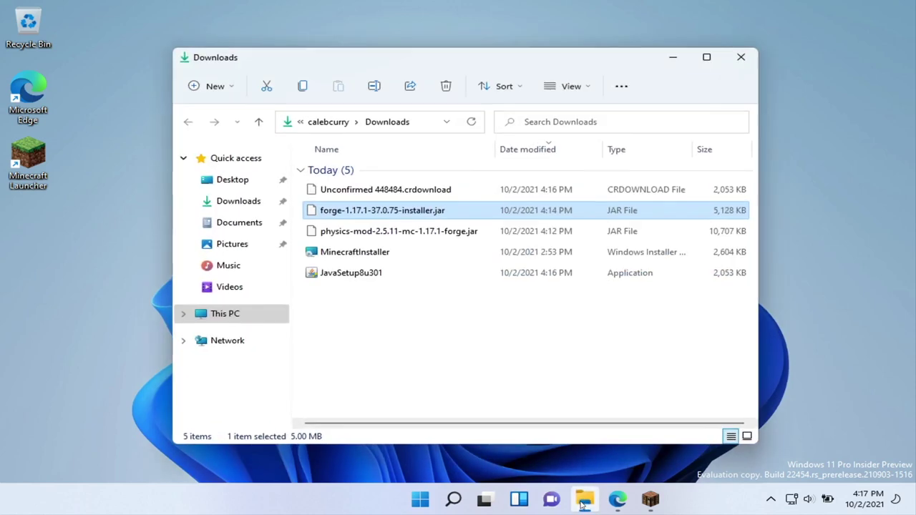
pyautogui.doubleClick(373, 209)
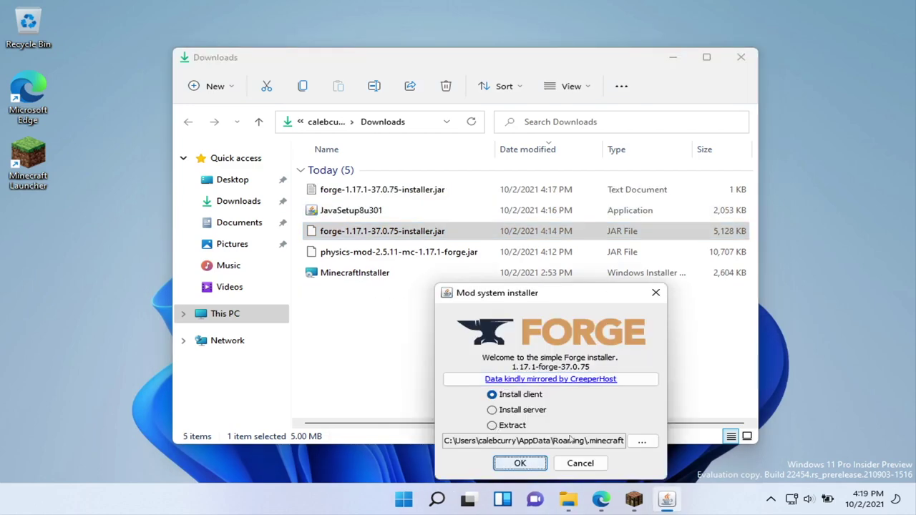
pyautogui.click(518, 466)
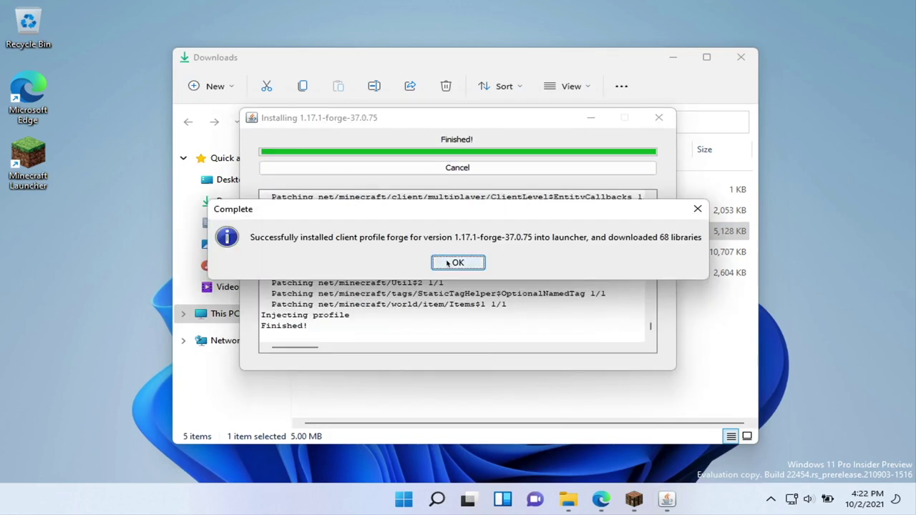
pyautogui.click(457, 264)
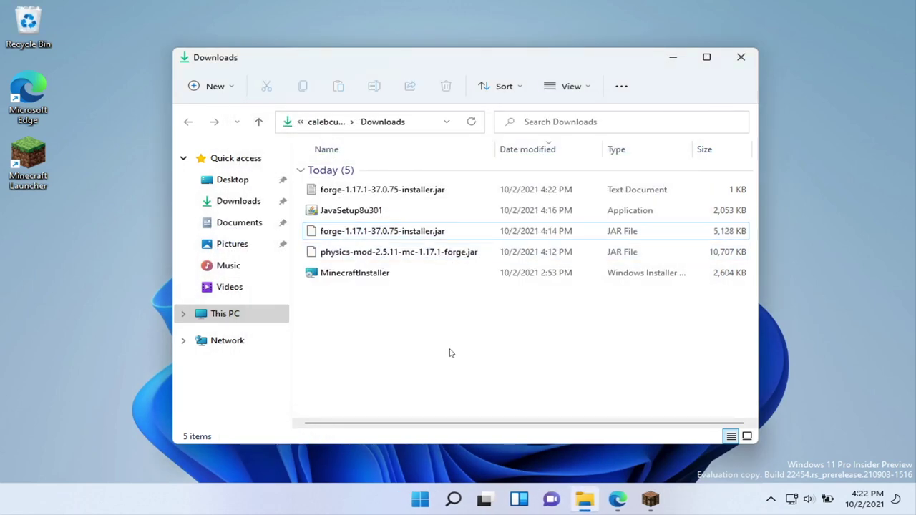
pyautogui.click(741, 60)
# Restart the Minecraft Launcher and play the forge 1.17.1-forge-37.0.75 installation, accepting the risks and turning off its warning
pyautogui.click(653, 503)
pyautogui.rightClick(650, 495)
pyautogui.click(647, 466)
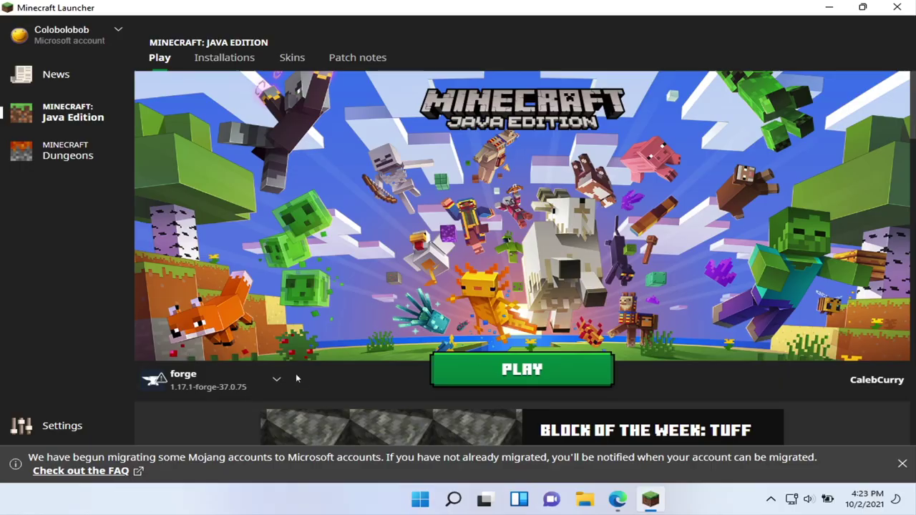
pyautogui.click(236, 379)
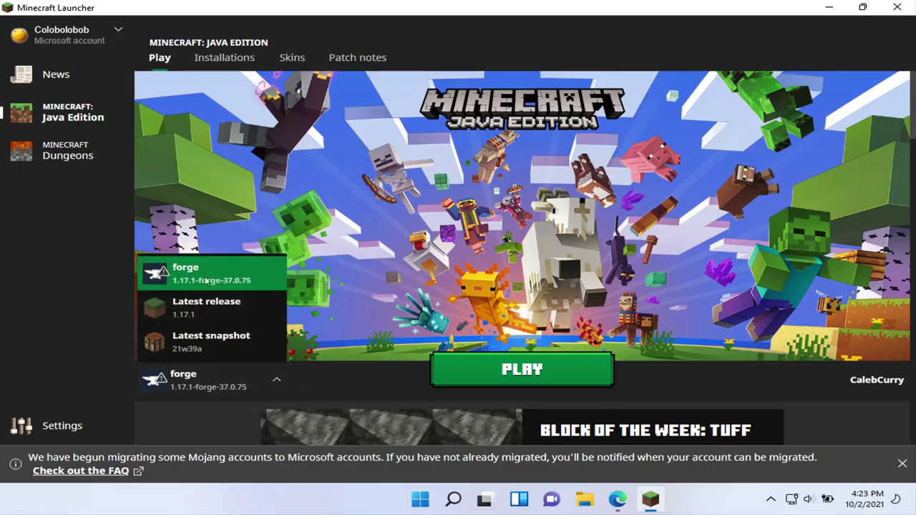
pyautogui.click(315, 388)
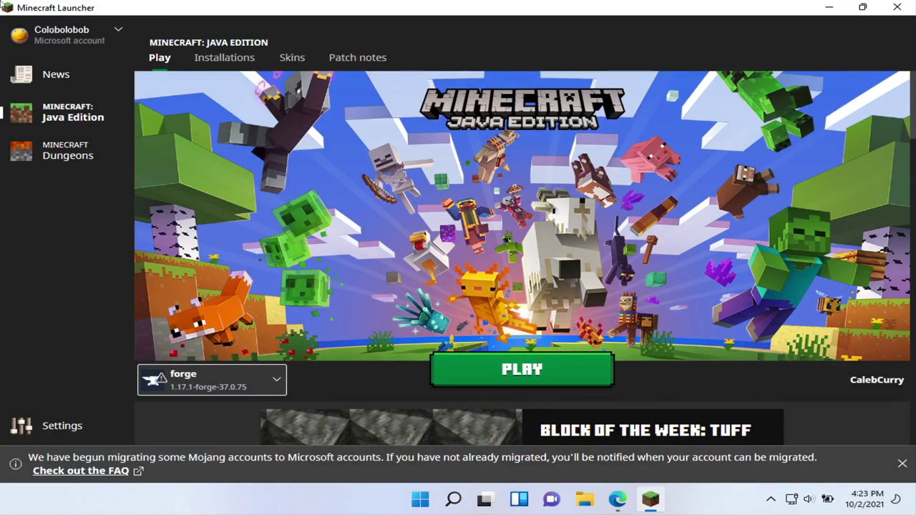
pyautogui.click(483, 373)
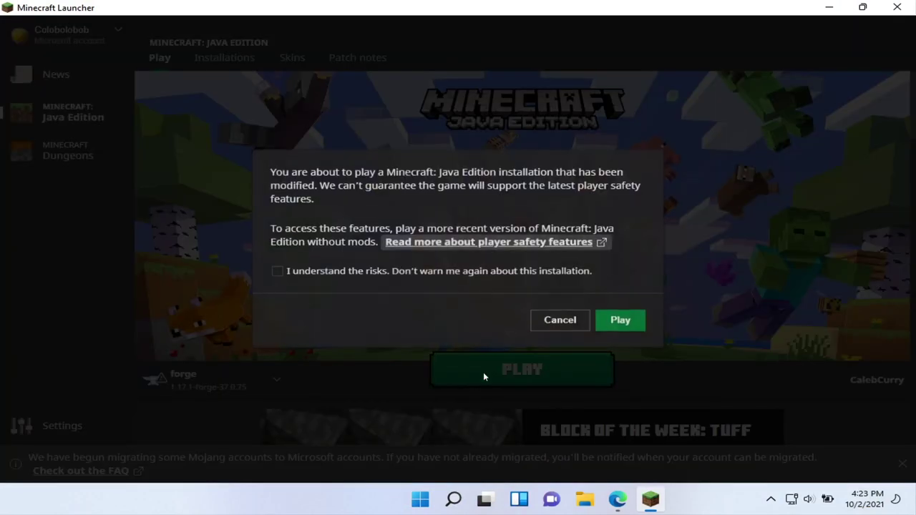
pyautogui.click(277, 271)
pyautogui.click(620, 322)
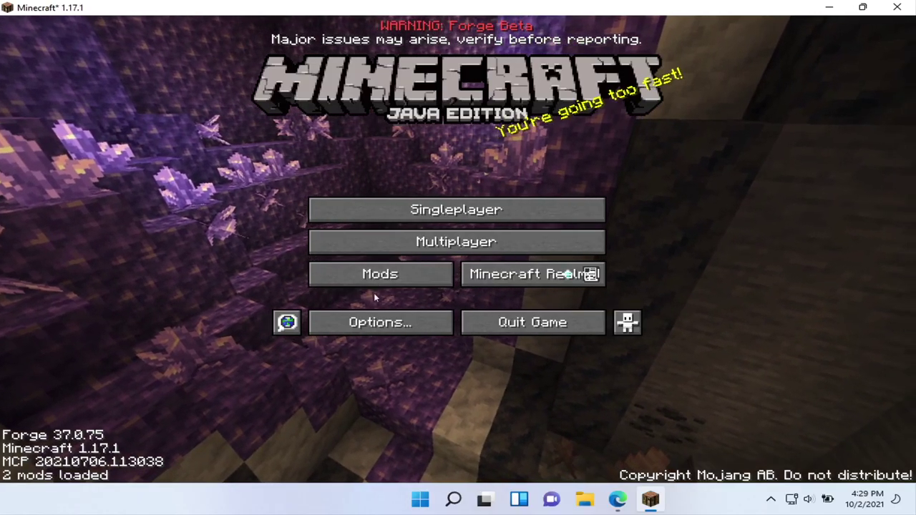
# Open the mods folder from the game's mod list, go up to .minecraft and pin mods to Quick access
pyautogui.click(418, 275)
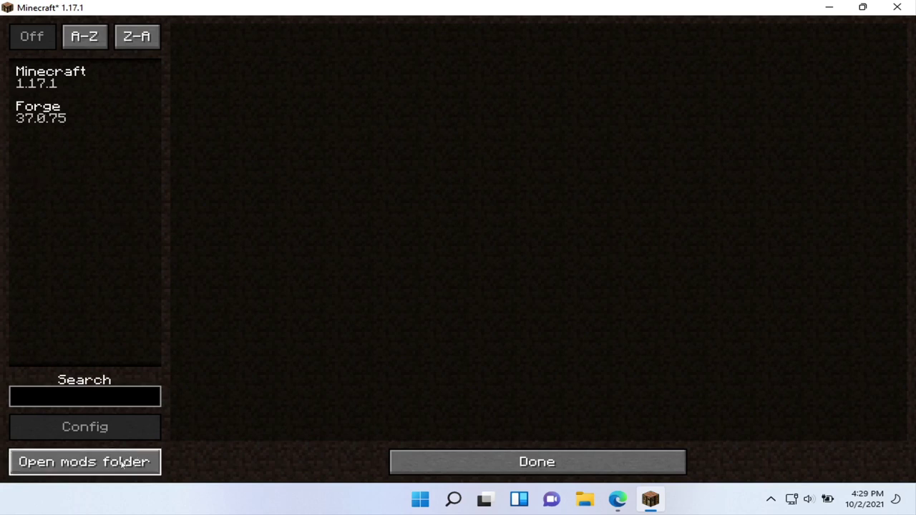
pyautogui.click(56, 463)
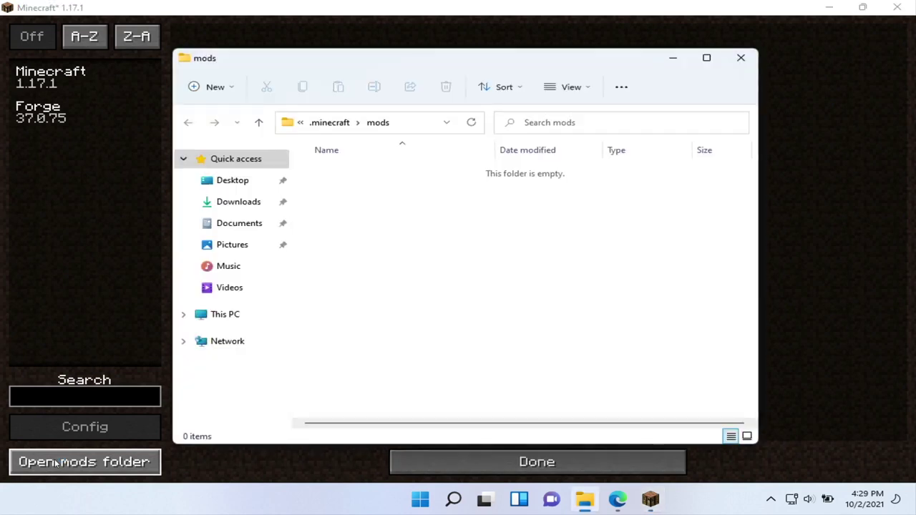
pyautogui.click(335, 126)
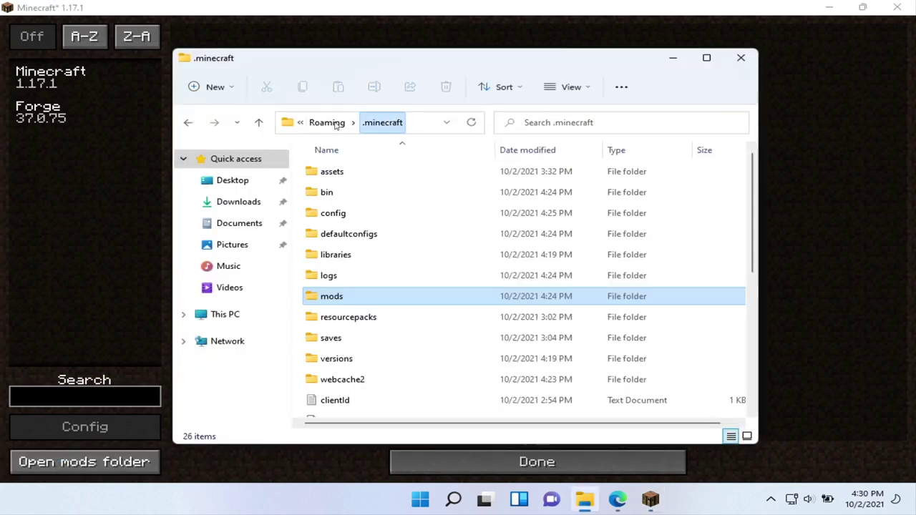
pyautogui.rightClick(354, 300)
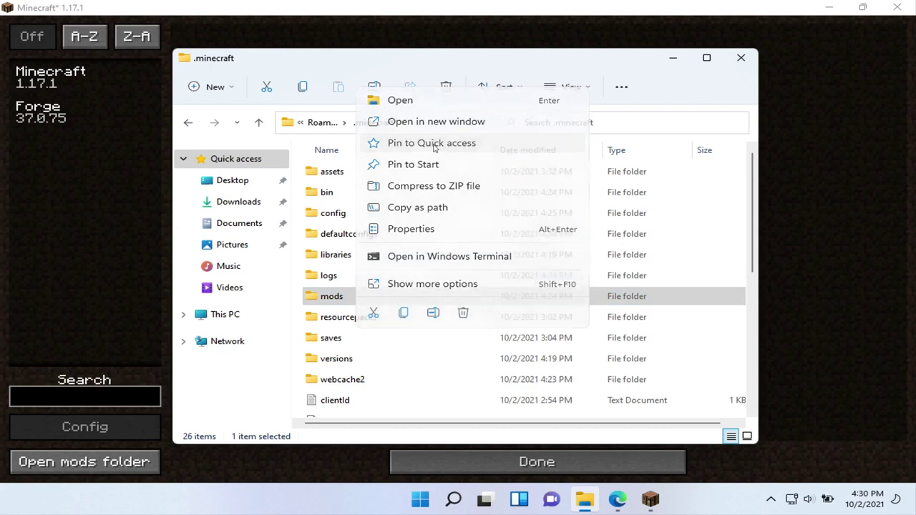
pyautogui.click(432, 144)
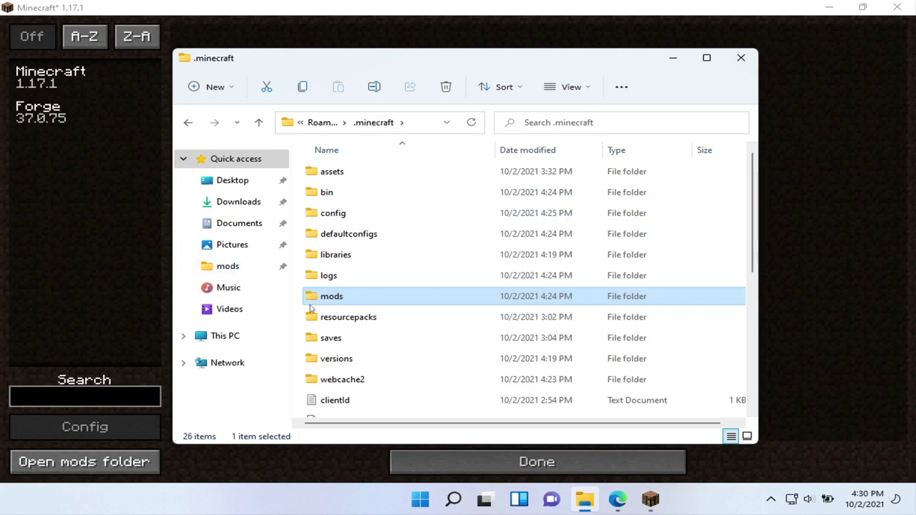
# Pin the mods folder to Start and check for it on the second page of pinned items
pyautogui.rightClick(343, 297)
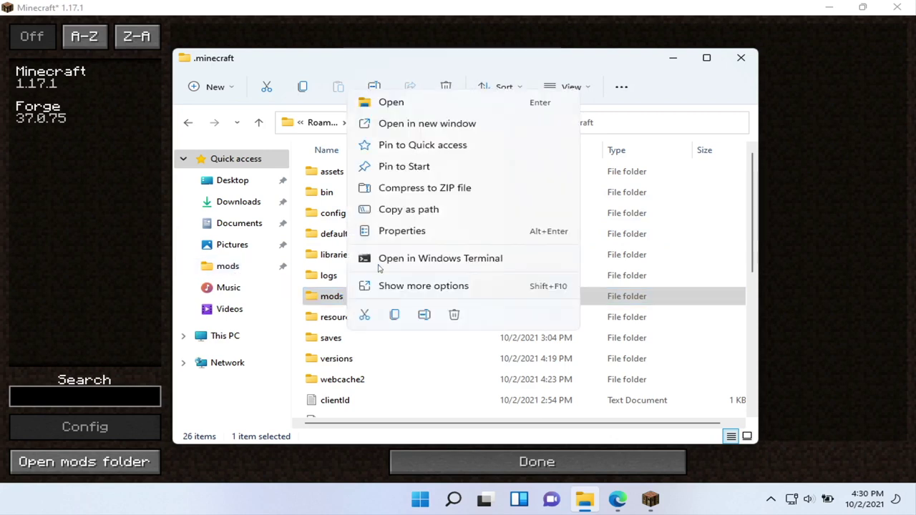
pyautogui.click(416, 169)
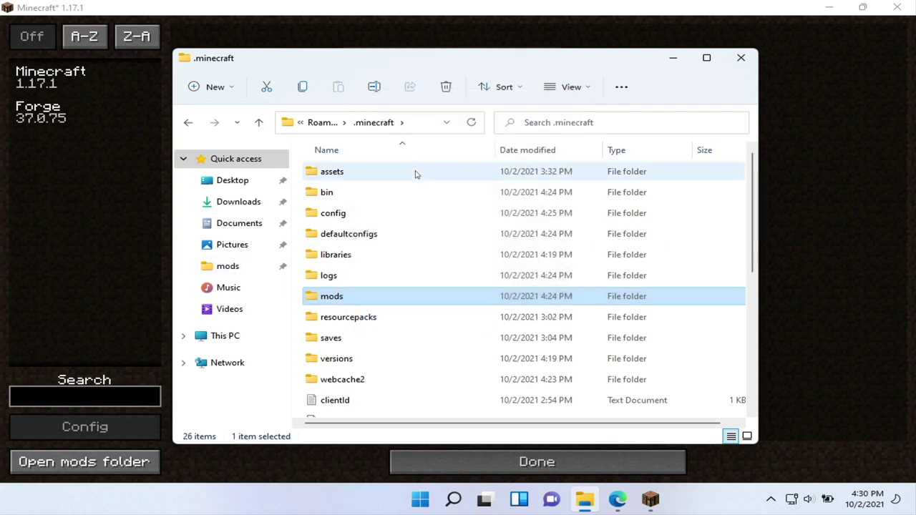
pyautogui.click(421, 501)
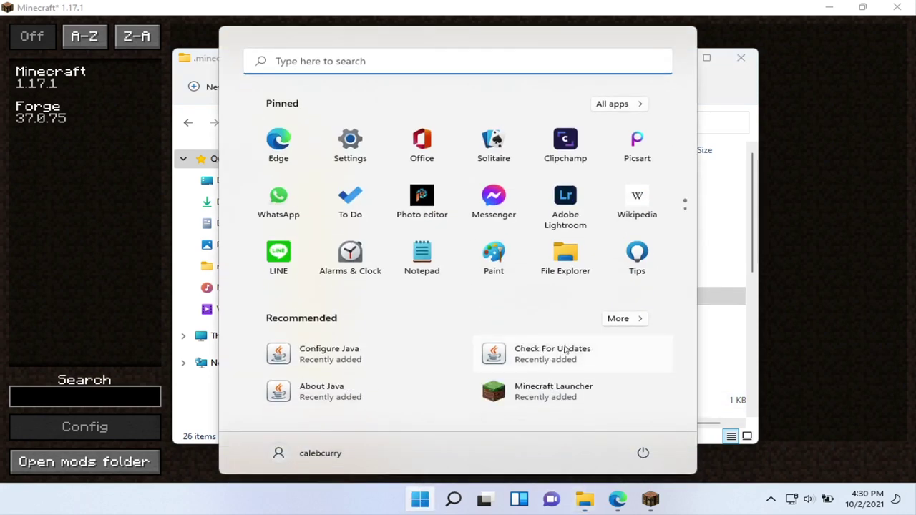
pyautogui.click(685, 219)
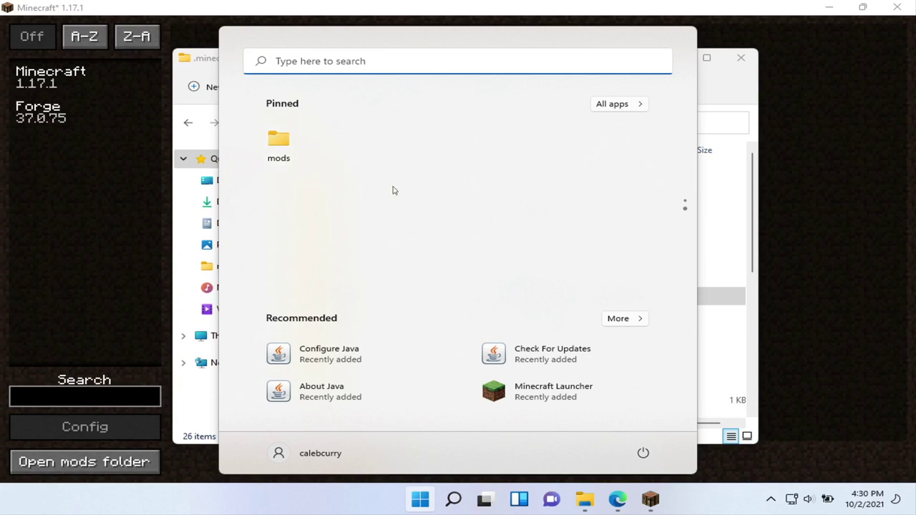
pyautogui.click(118, 205)
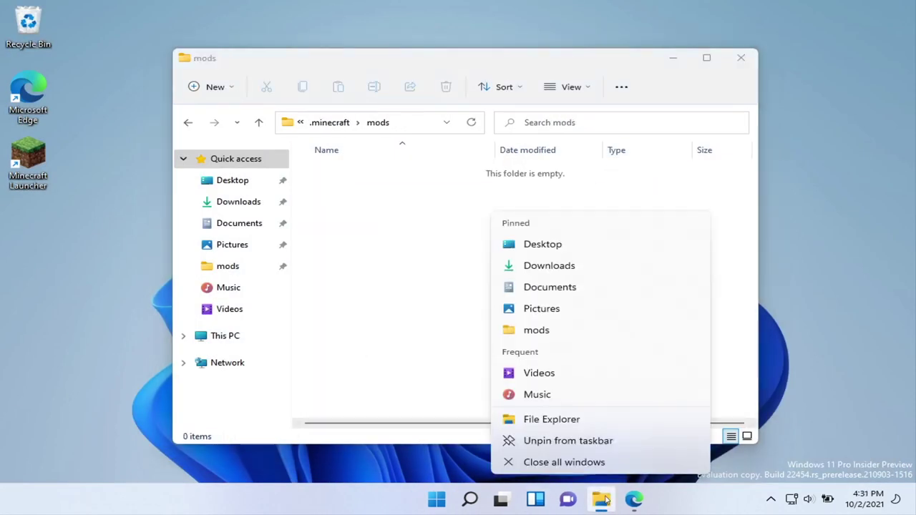
# Open a second File Explorer window and move physics-mod-2.5.11-mc-1.17.1-forge.jar from Downloads into the mods folder
pyautogui.click(553, 422)
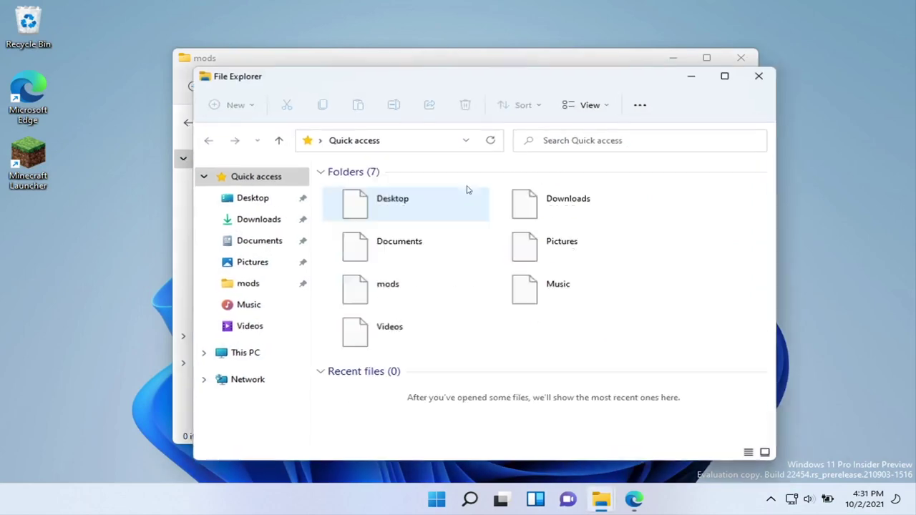
pyautogui.moveTo(427, 78); pyautogui.dragTo(569, 85)
pyautogui.click(398, 225)
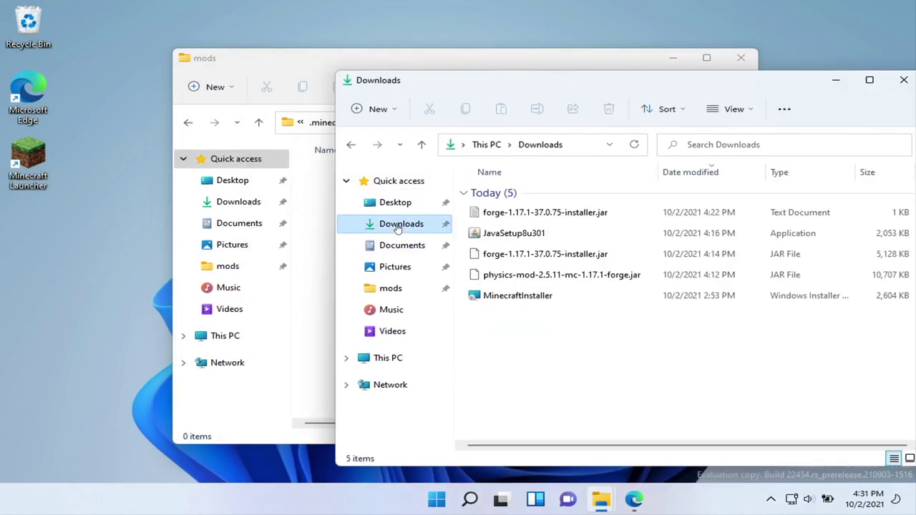
pyautogui.click(529, 280)
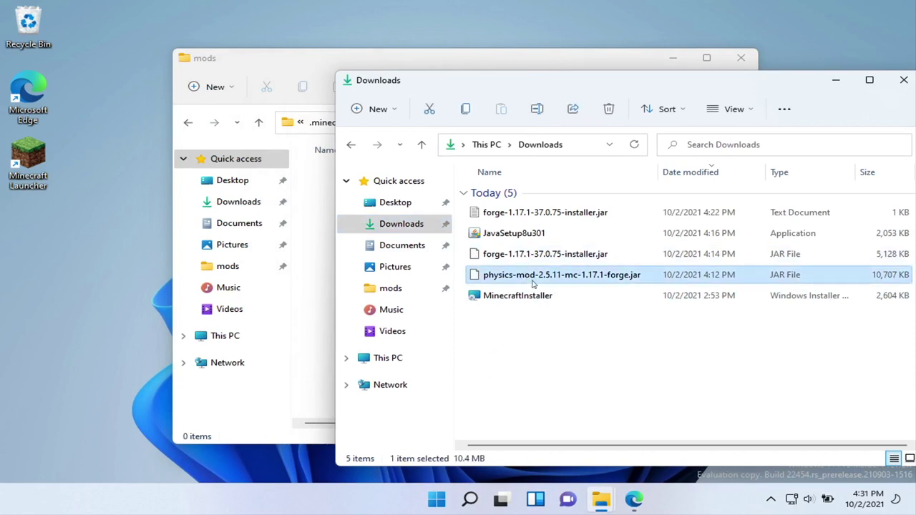
pyautogui.moveTo(585, 276); pyautogui.dragTo(390, 294)
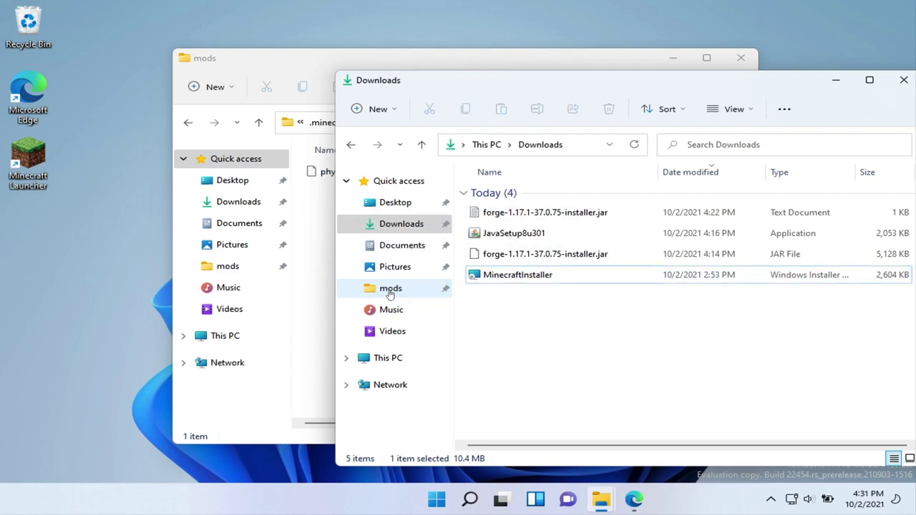
# Show the mods folder in the second File Explorer window and close the original mods window
pyautogui.click(390, 290)
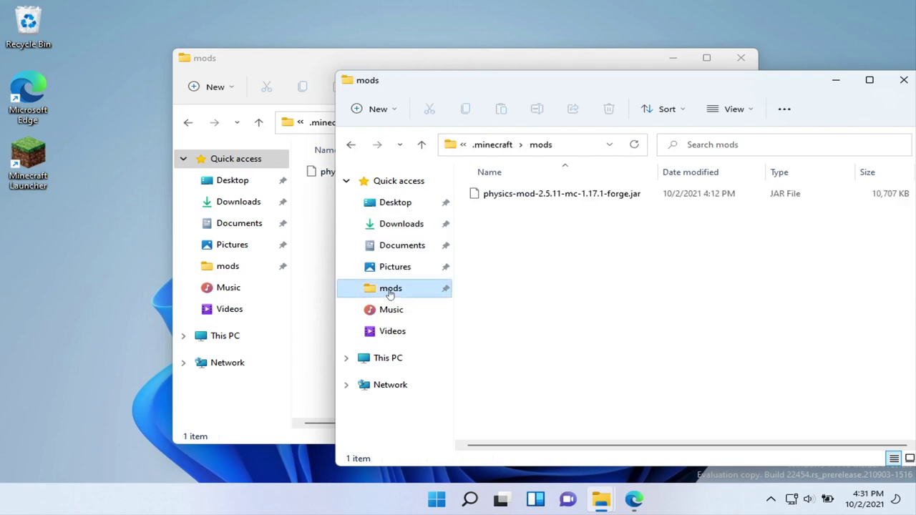
pyautogui.click(741, 58)
pyautogui.moveTo(790, 90); pyautogui.dragTo(658, 68)
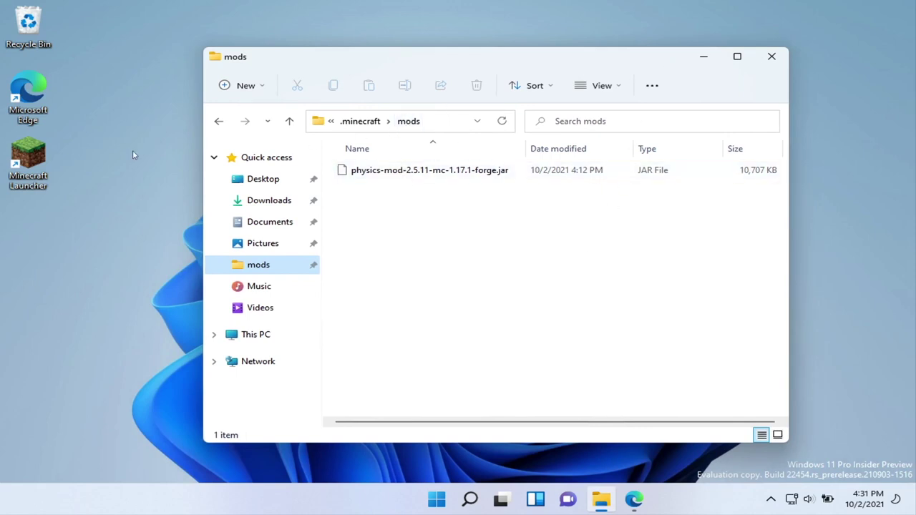
# Open the Minecraft Launcher again, play the forge installation and maximize the game window
pyautogui.click(28, 160)
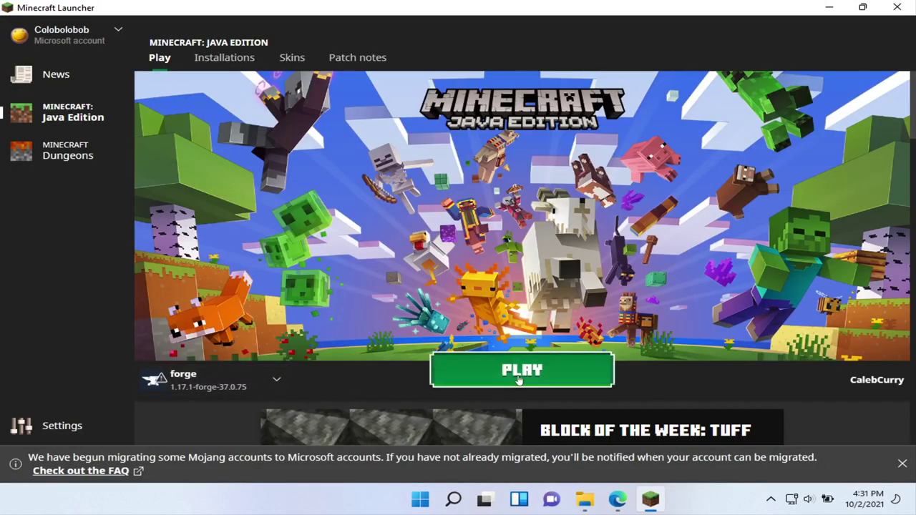
pyautogui.click(520, 374)
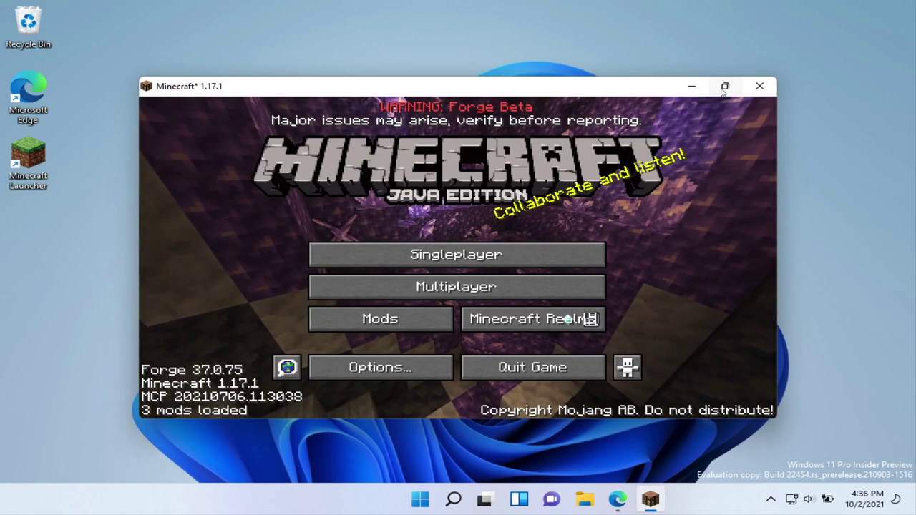
pyautogui.click(721, 88)
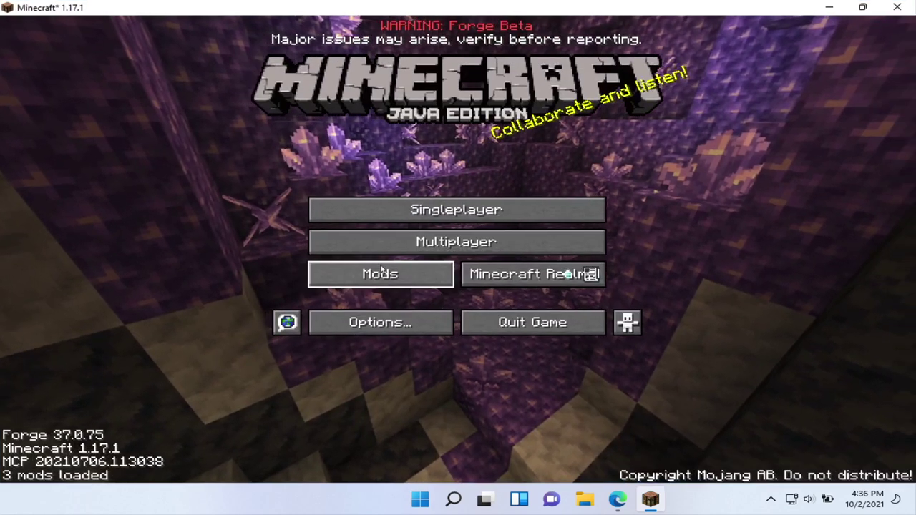
# Check the Physics Mod entry and its details in the game's mod list, and return to the title screen
pyautogui.click(380, 272)
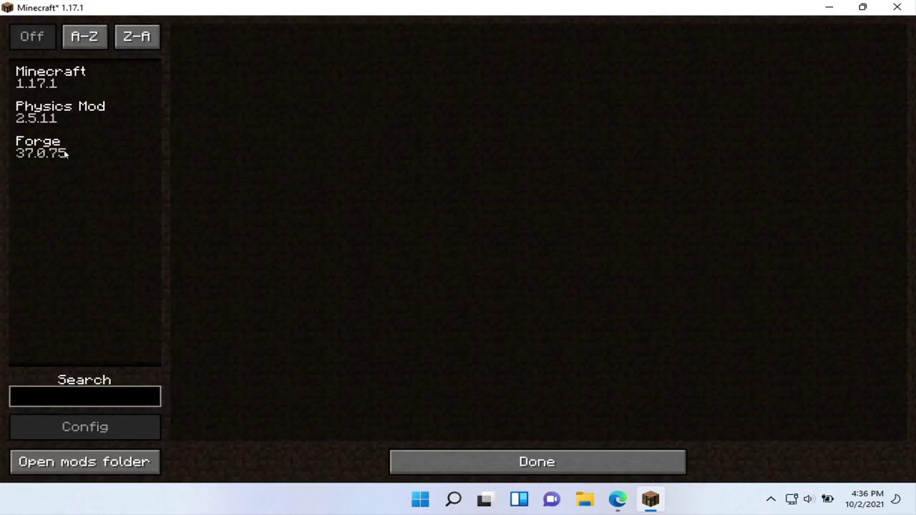
pyautogui.click(89, 116)
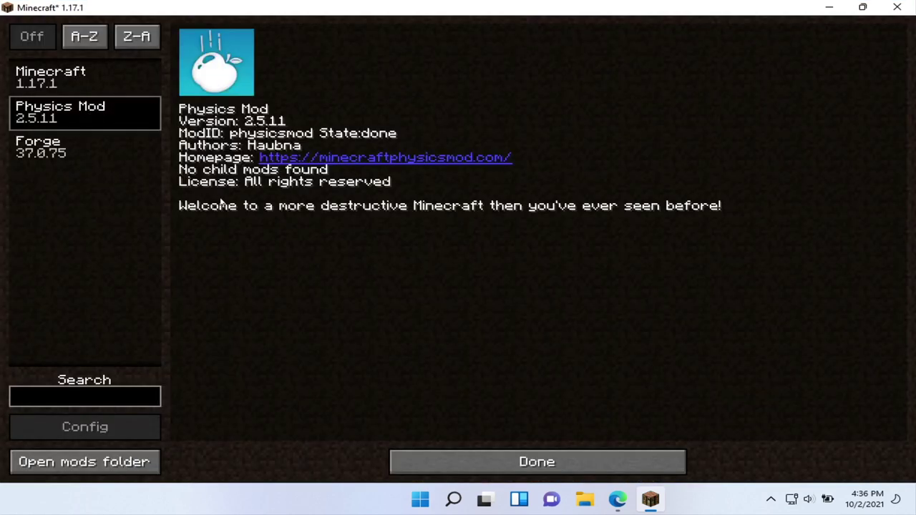
pyautogui.click(459, 462)
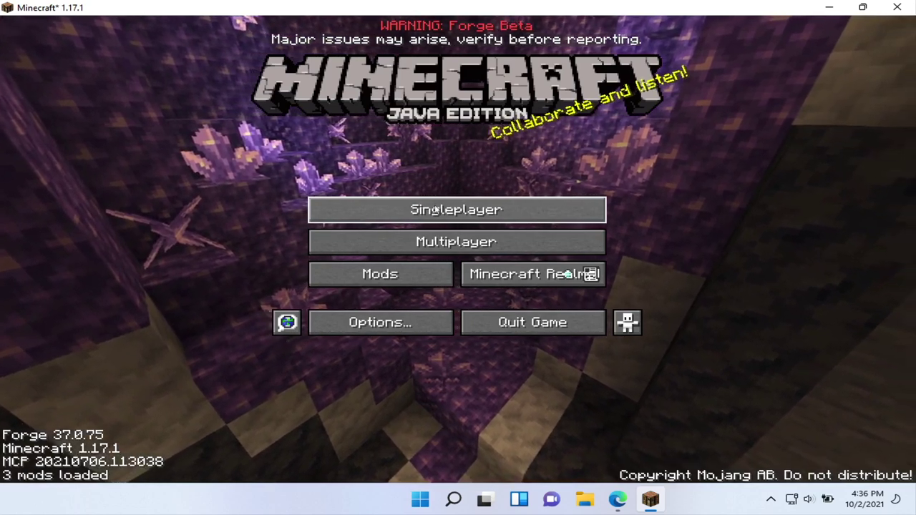
# Load the singleplayer world New World and break grass blocks to try out the block physics
pyautogui.click(434, 208)
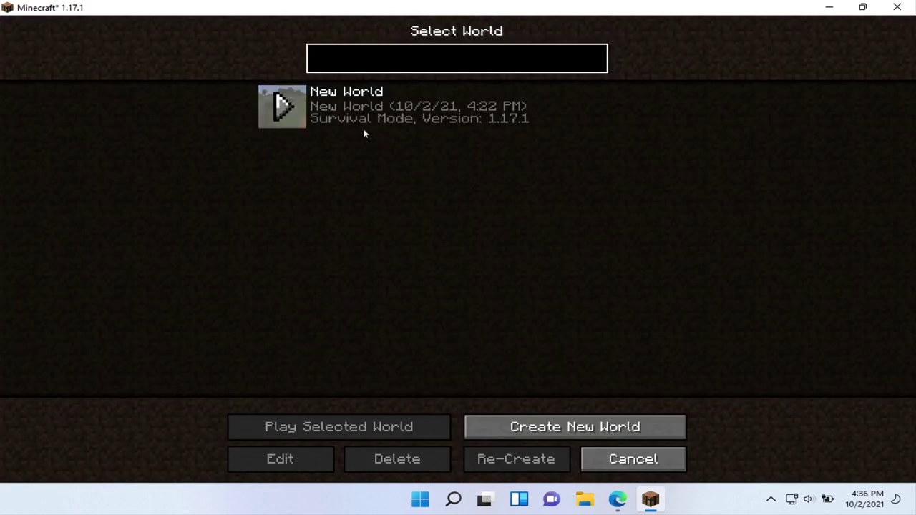
pyautogui.click(283, 108)
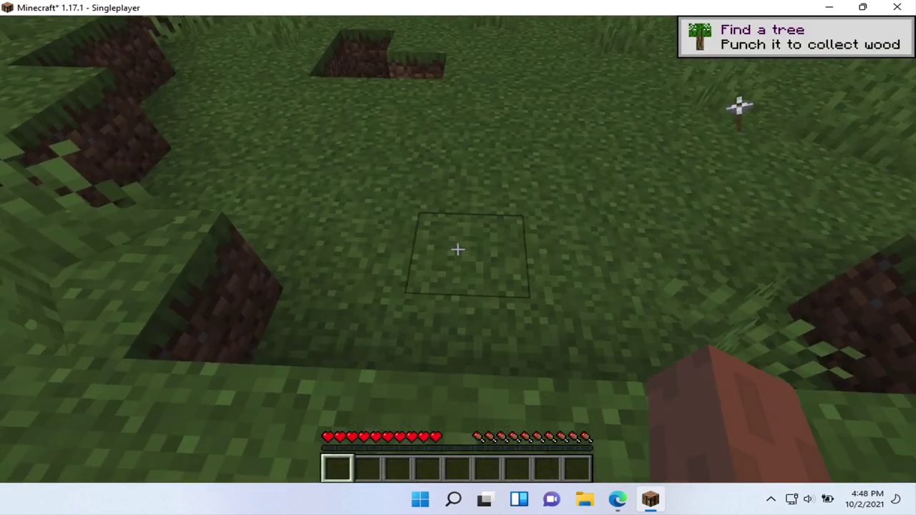
pyautogui.moveTo(458, 249); pyautogui.dragTo(458, 249)
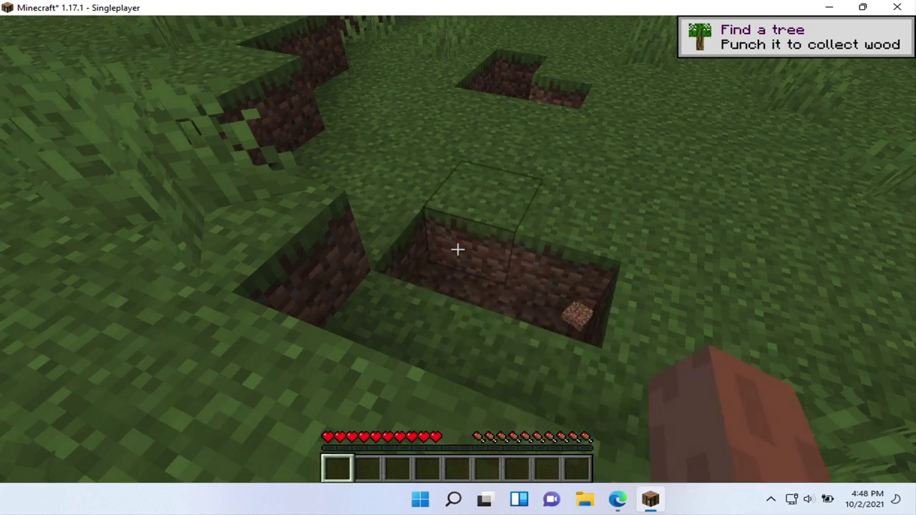
# Break two more grass blocks to enlarge the hole in the ground, and pause the game
pyautogui.moveTo(458, 249); pyautogui.dragTo(458, 249)
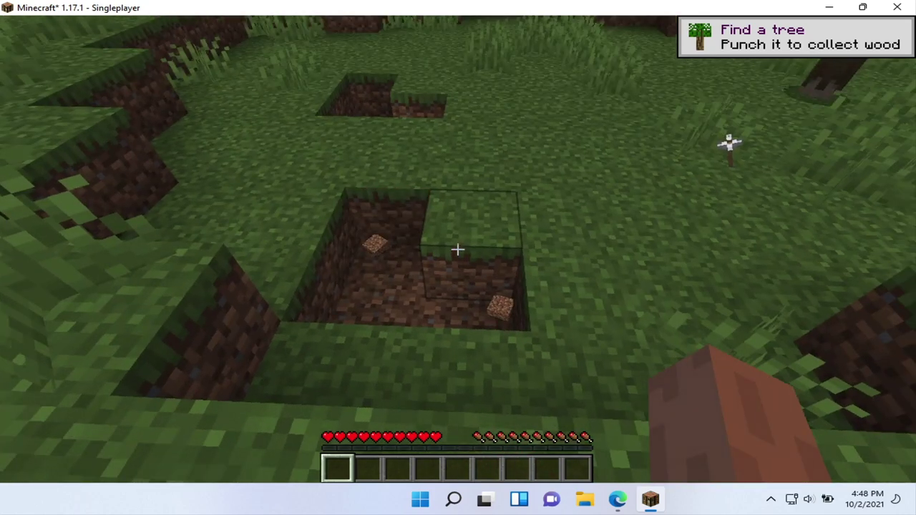
pyautogui.moveTo(459, 249); pyautogui.dragTo(458, 249)
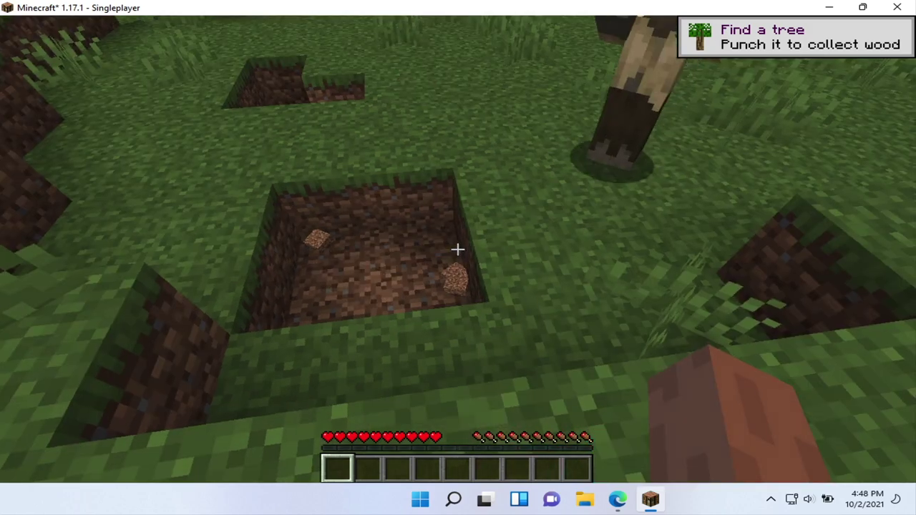
pyautogui.press('Escape')
# Switch to Microsoft Edge and review the Physics Mod page's screenshots of mob, TNT, tree and block physics on minecraftmods.com
pyautogui.click(617, 499)
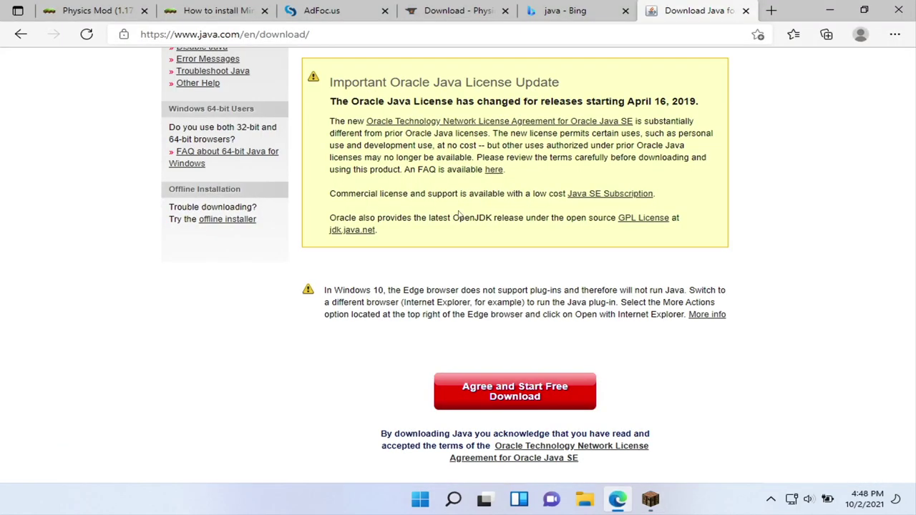
pyautogui.click(202, 10)
pyautogui.click(93, 10)
pyautogui.scroll(8, 180, 149)
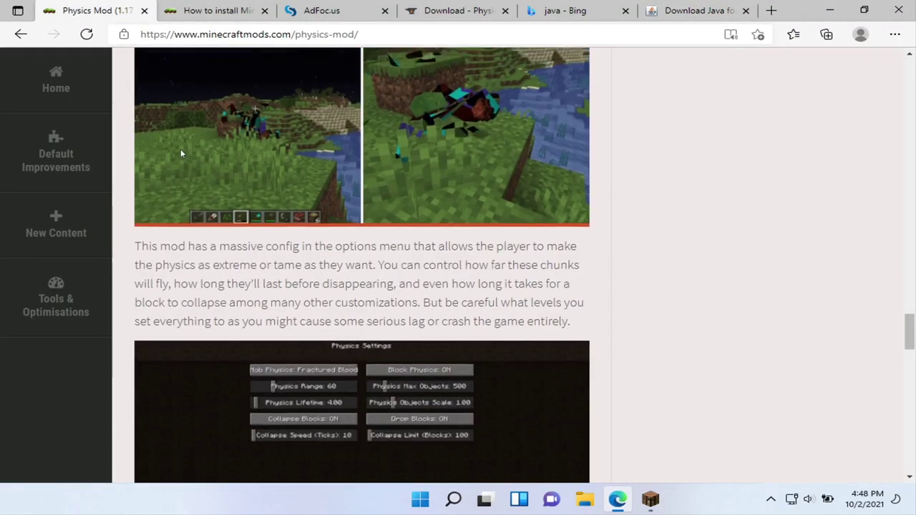
pyautogui.scroll(1, 181, 149)
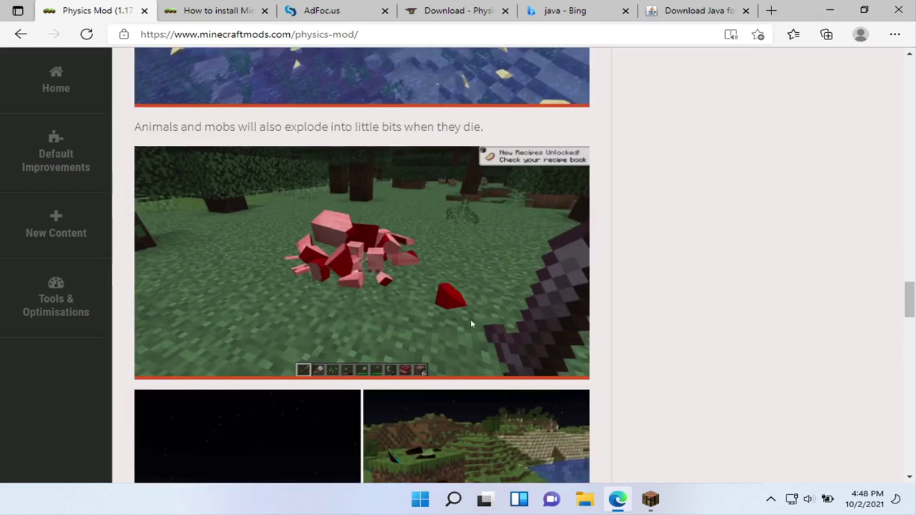
pyautogui.scroll(6, 331, 231)
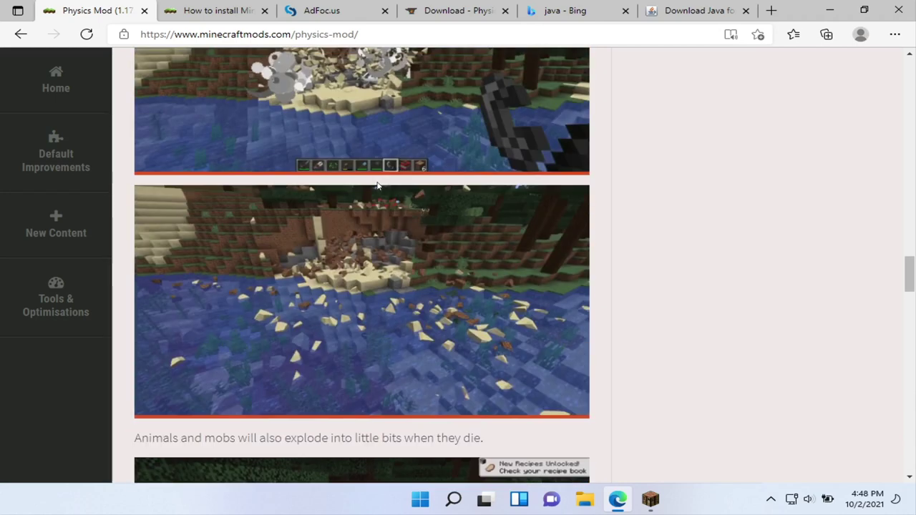
pyautogui.scroll(6, 378, 186)
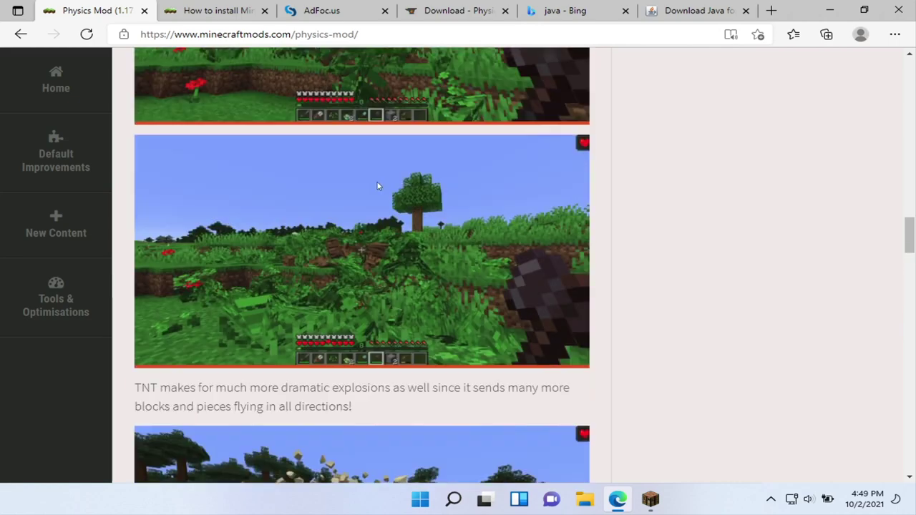
pyautogui.scroll(3, 376, 181)
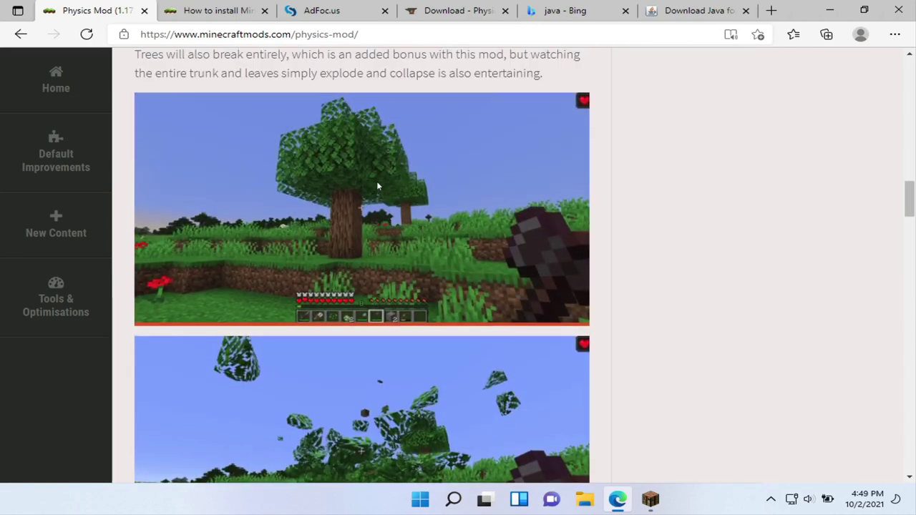
pyautogui.scroll(6, 378, 186)
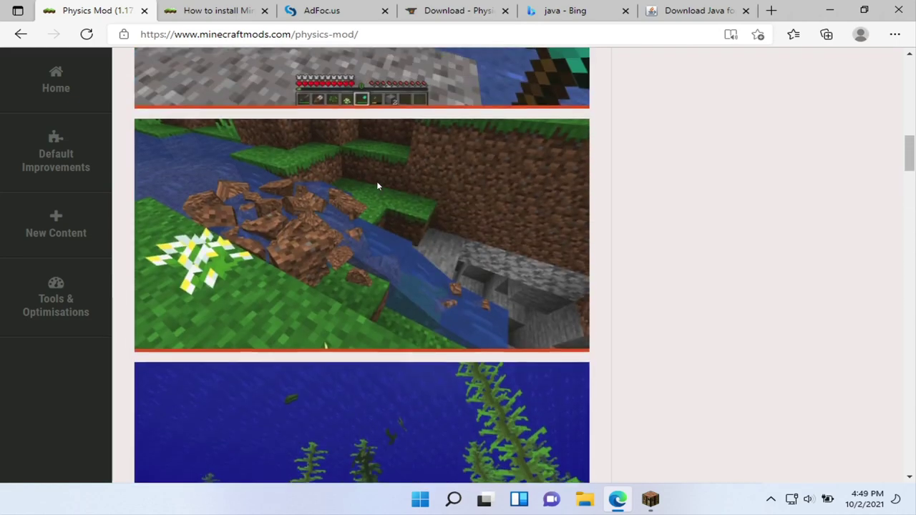